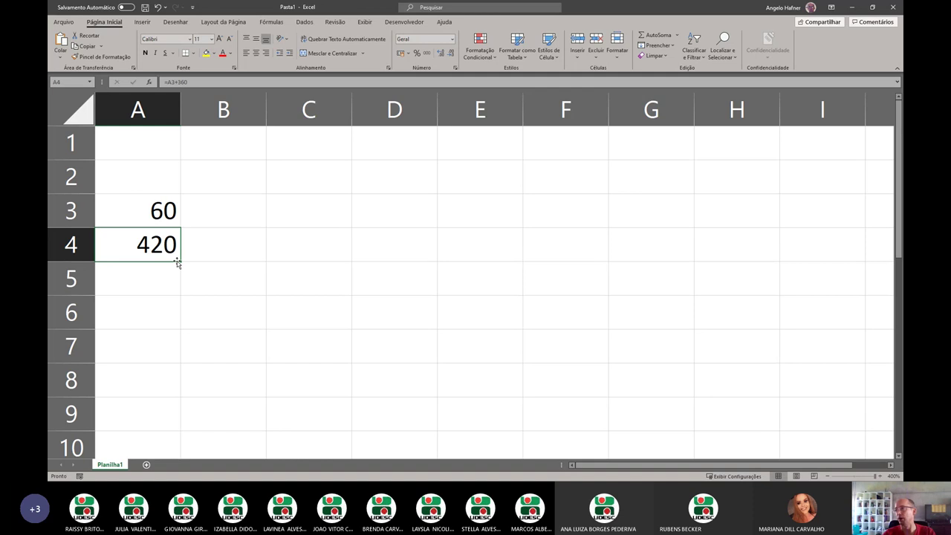
Fill the A4 formula down to A9 and insert a blank column before column A.
drag(177, 262, 183, 322)
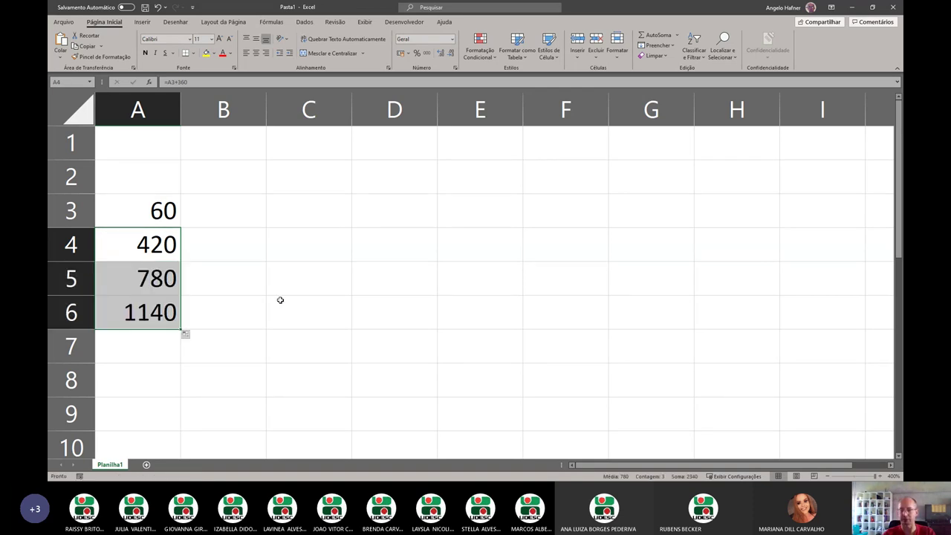
drag(183, 329, 175, 416)
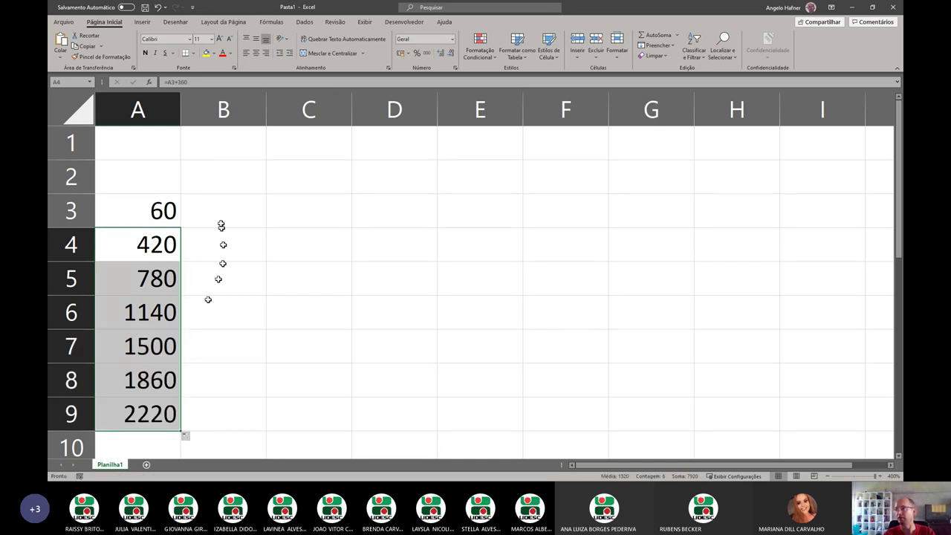
right_click(158, 117)
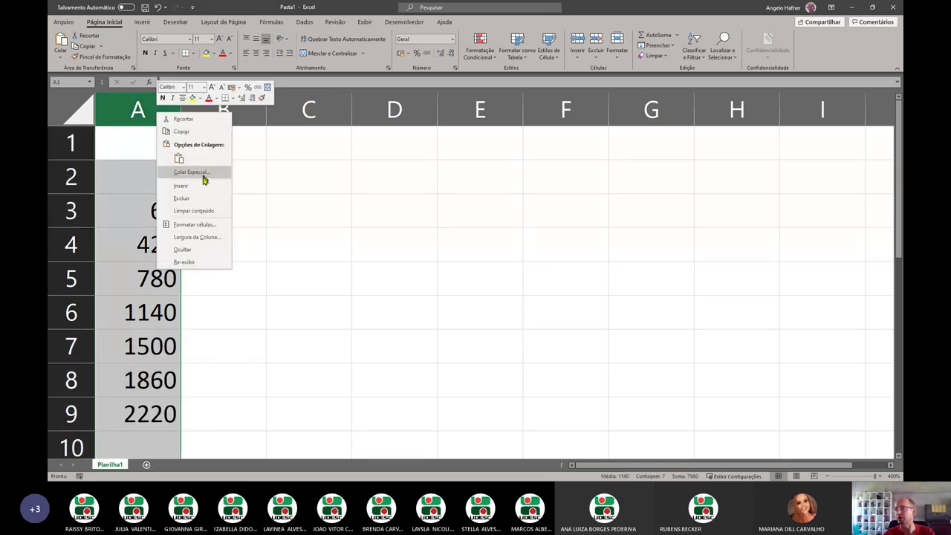
click(204, 185)
Number the rows beside the angles by entering the integers 0 to 6 in A3:A9.
click(166, 218)
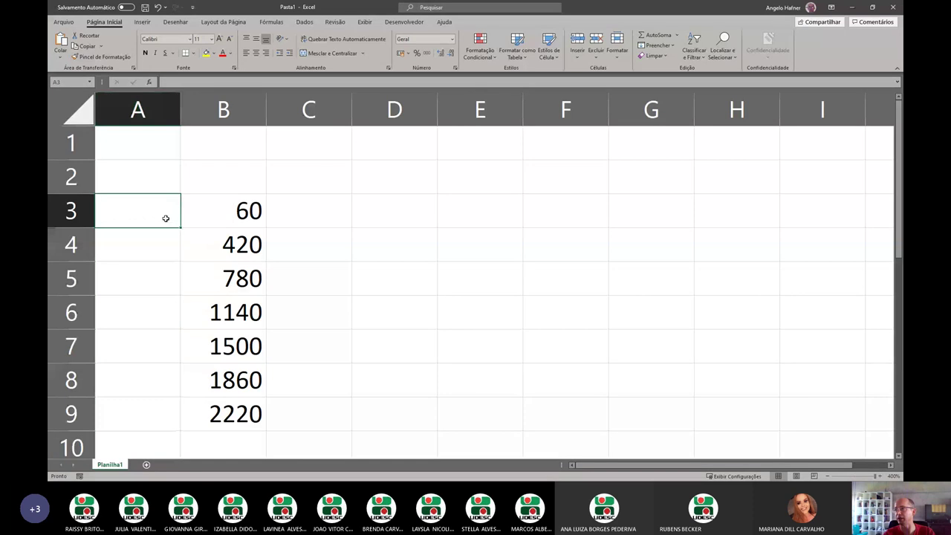
text(0)
key(Return)
text(1)
key(Return)
text(2)
key(Return)
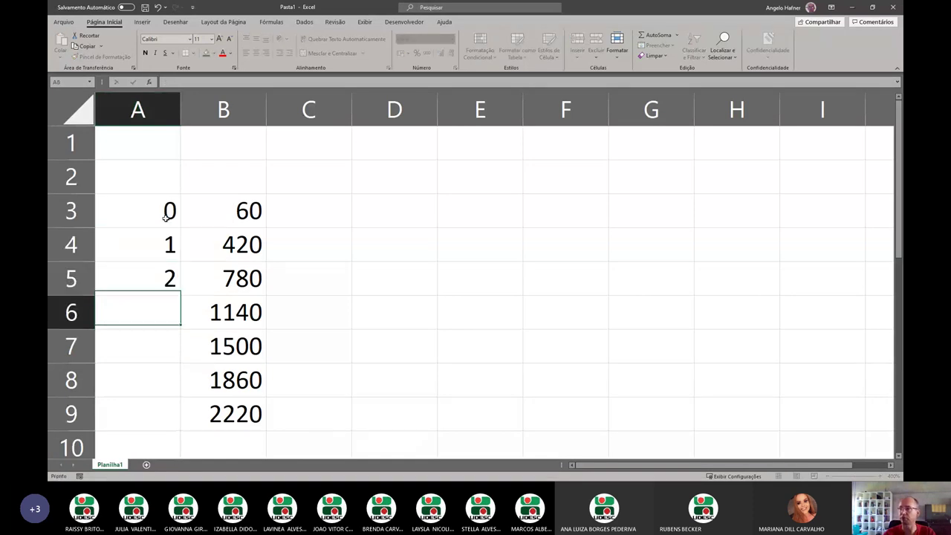
text(3)
key(Return)
text(4)
key(Return)
text(5)
key(Return)
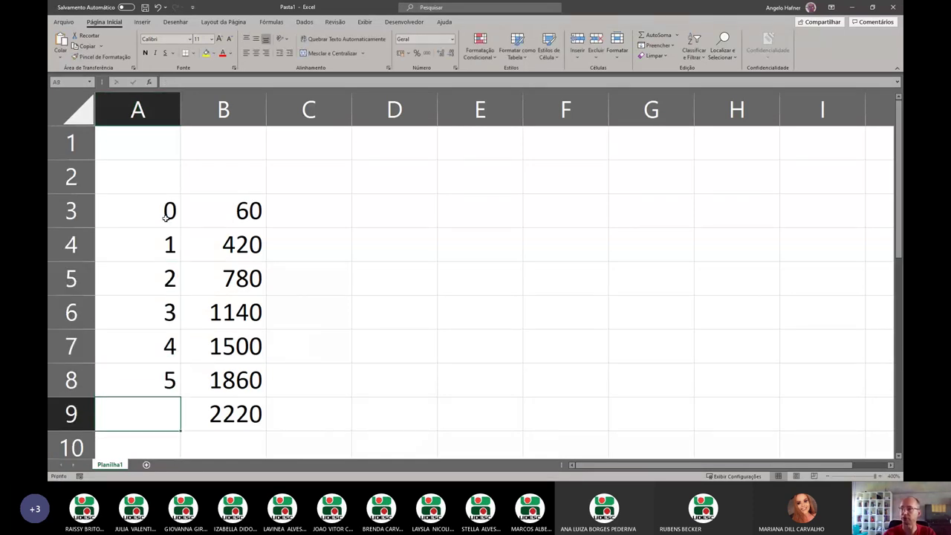
text(6)
key(Return)
scroll(319, 253, up, 1)
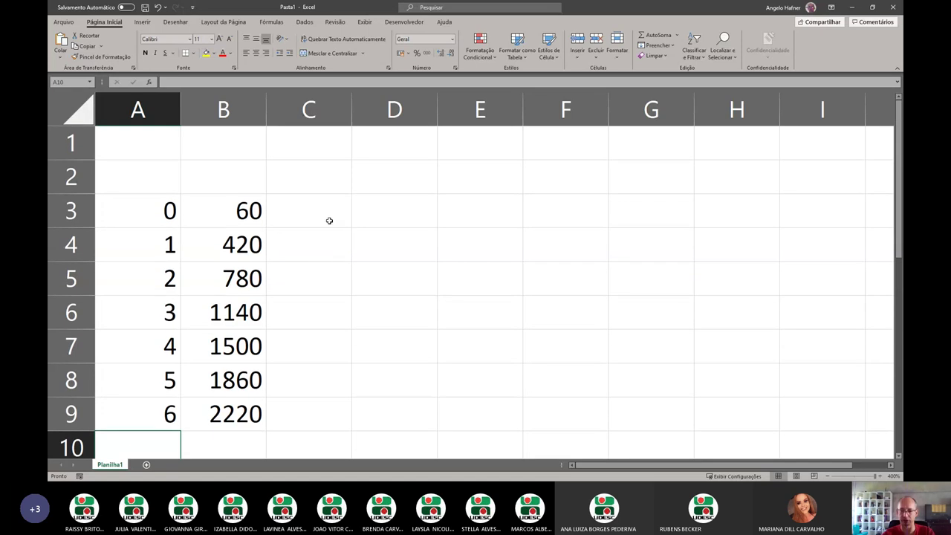
click(329, 221)
text(=)
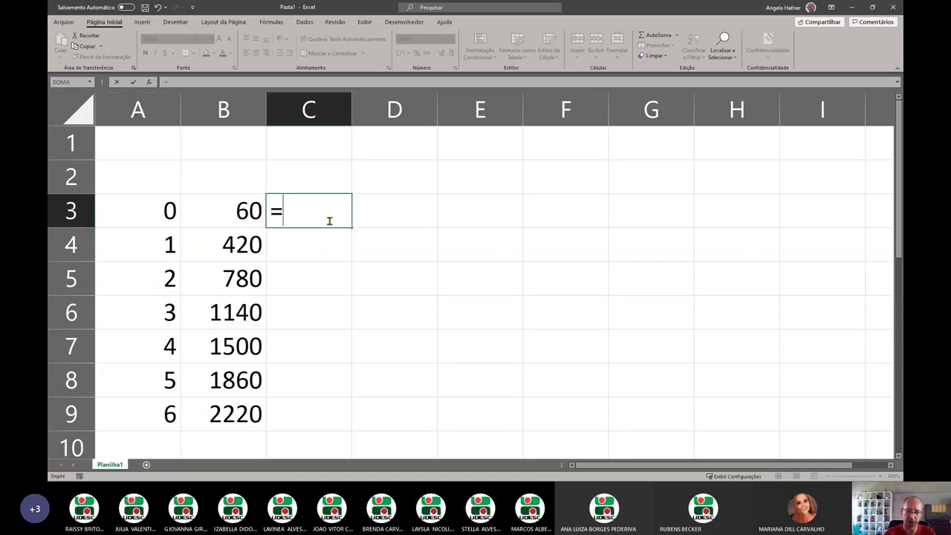
text(sen)
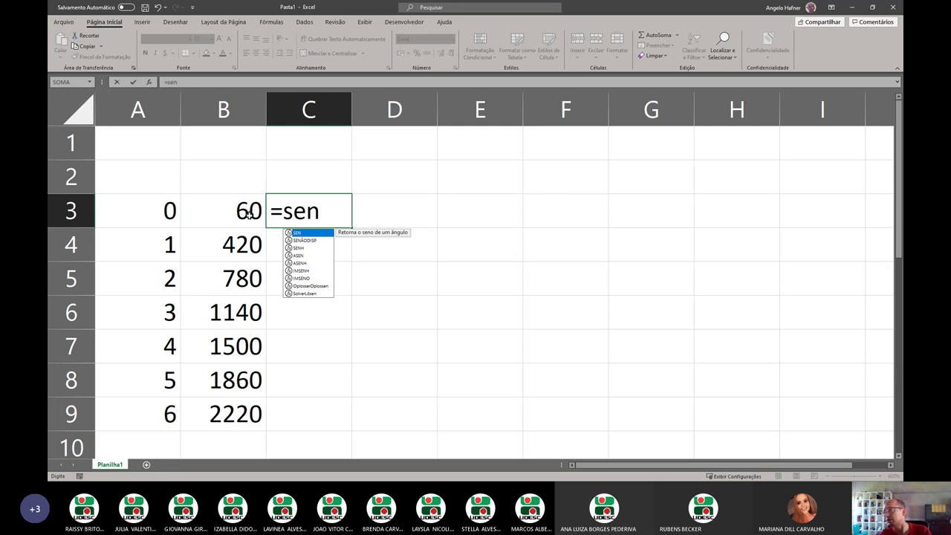
key(Escape)
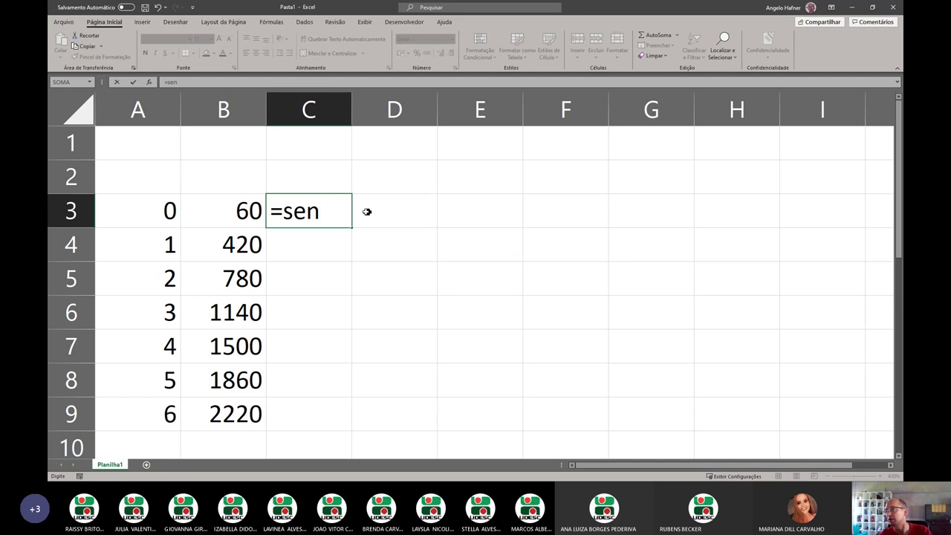
key(Escape)
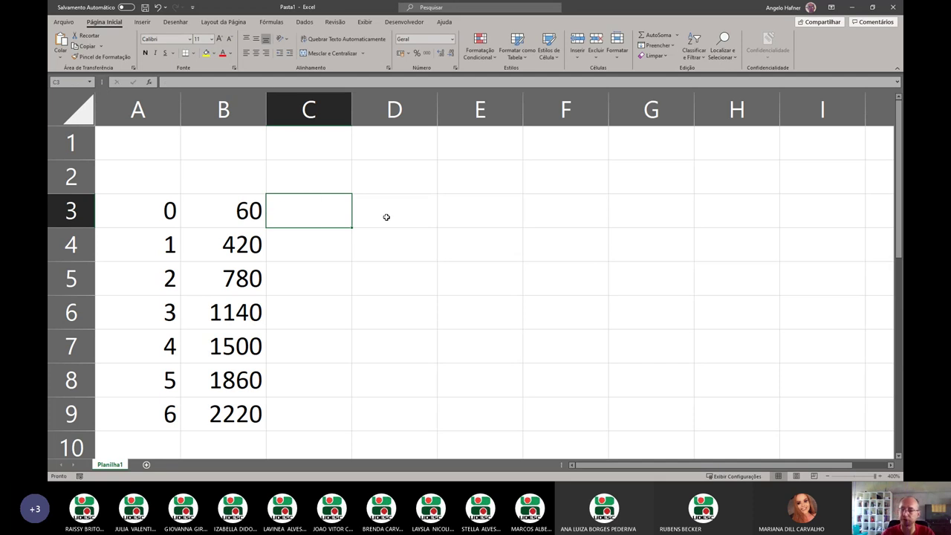
Convert the angle in B3 to radians in C3 with the RADIANOS function.
text(=rad)
key(Tab)
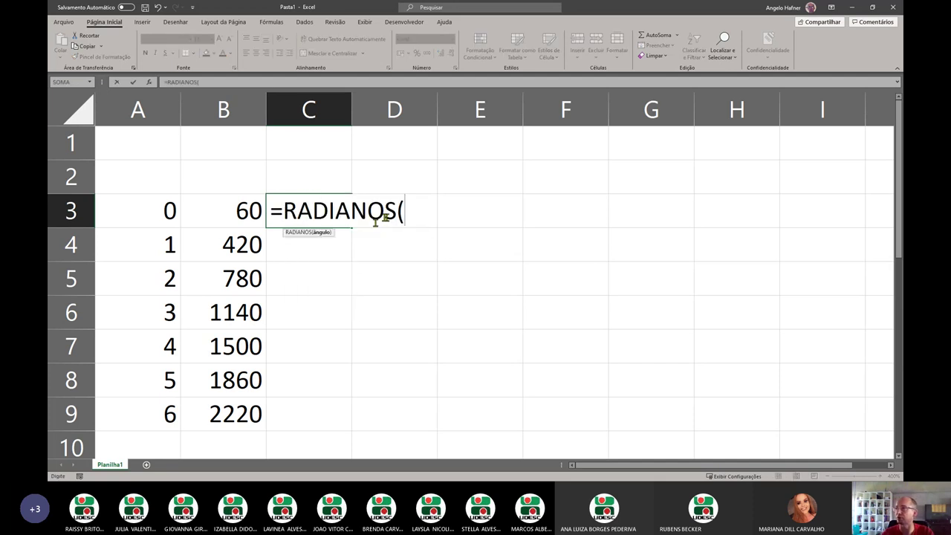
click(236, 215)
key(Return)
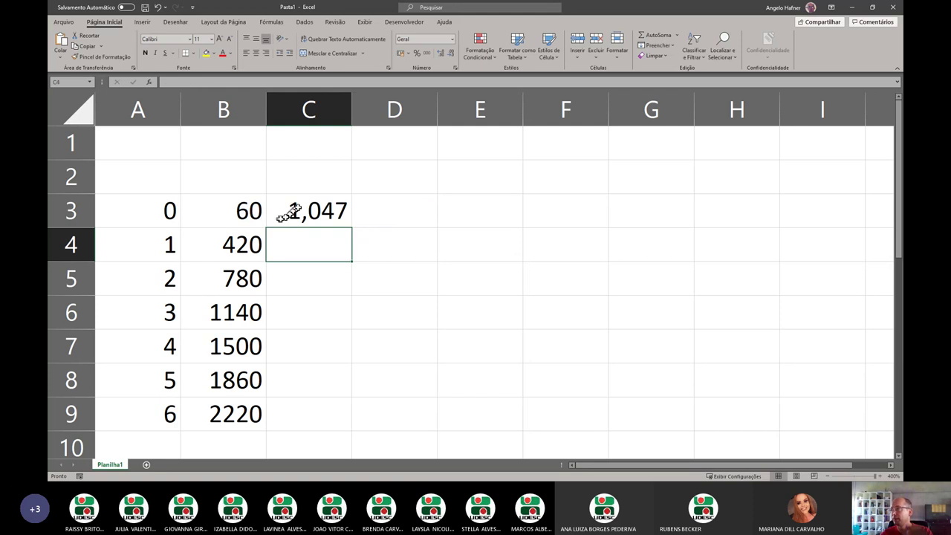
click(301, 211)
Enter the manual radian conversion =B3*PI()/180 in D3.
click(407, 215)
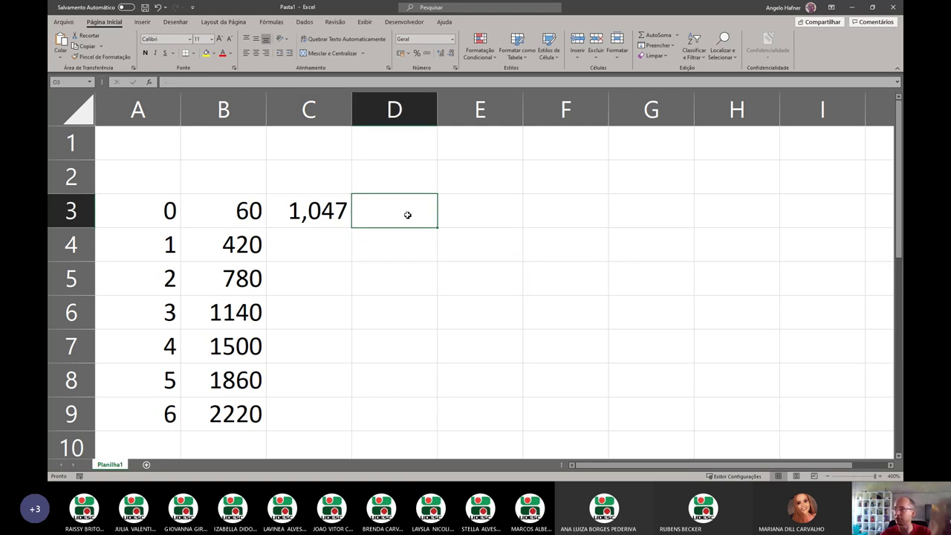
text(=)
click(249, 211)
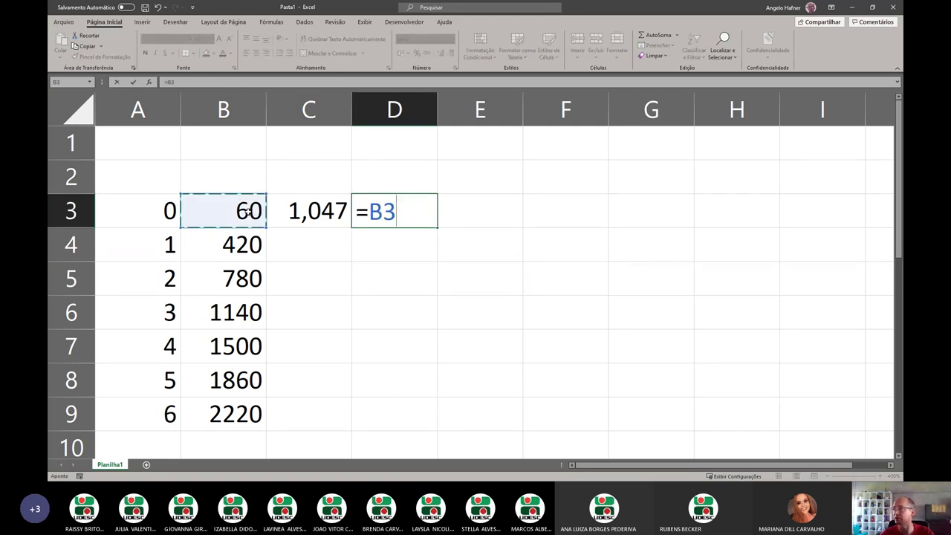
text(*pi)
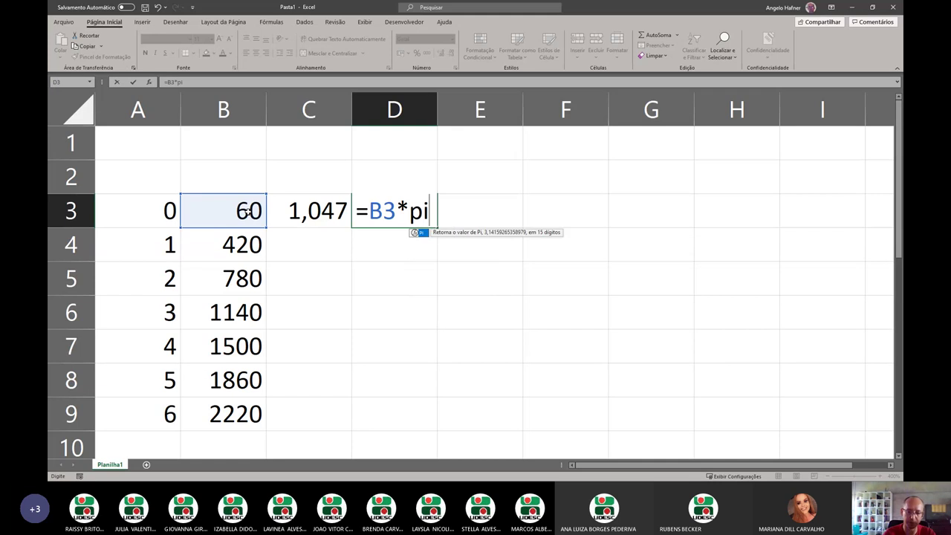
text(()/180)
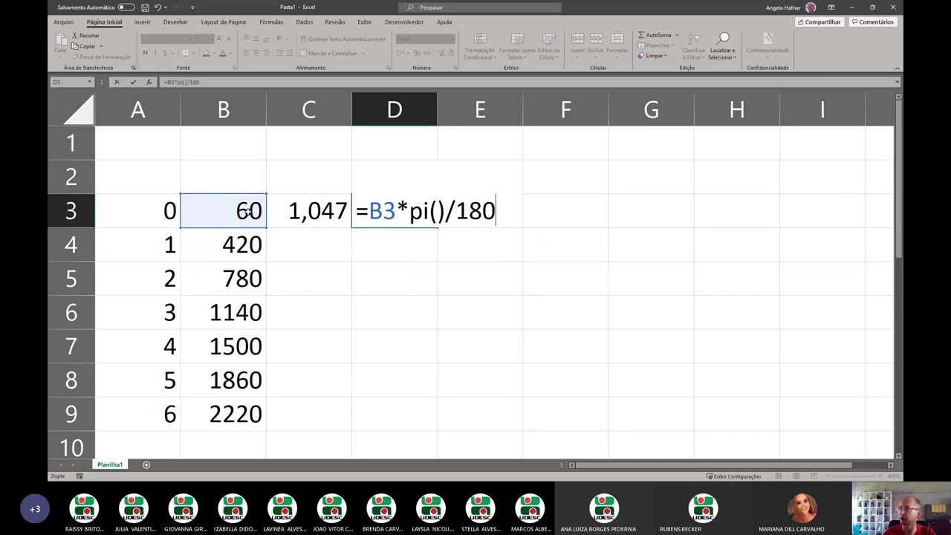
key(Return)
Fill the conversion formulas in C3:D3 down to row 9, and clear the contents of column D.
drag(286, 210, 447, 427)
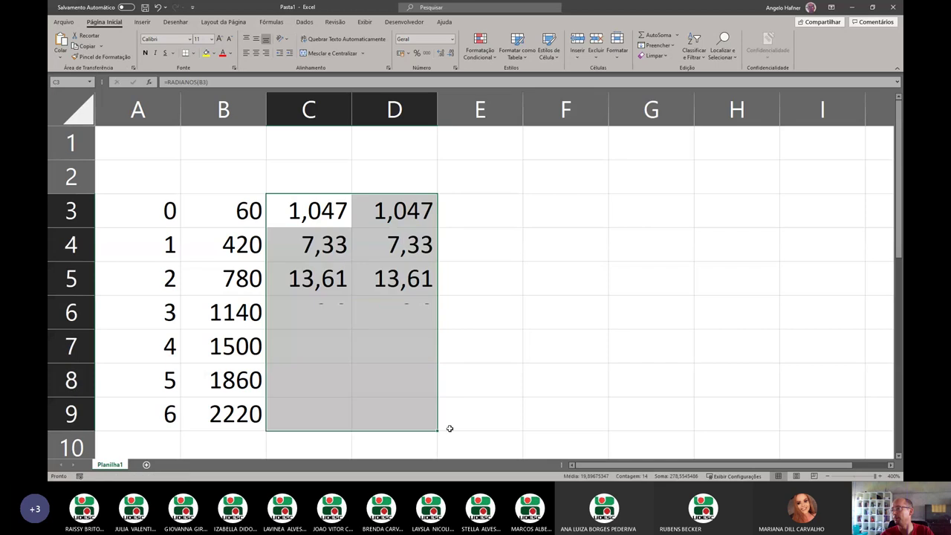
click(387, 355)
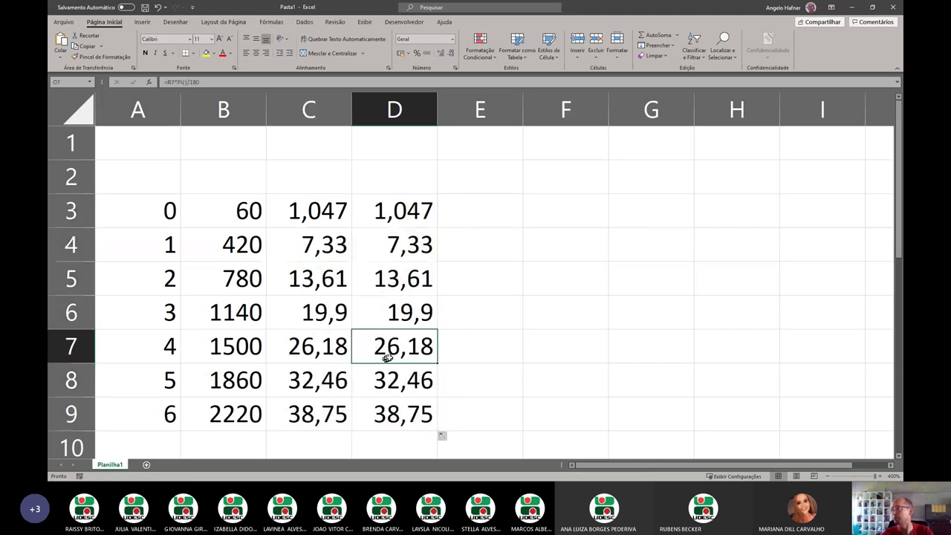
click(410, 107)
key(Delete)
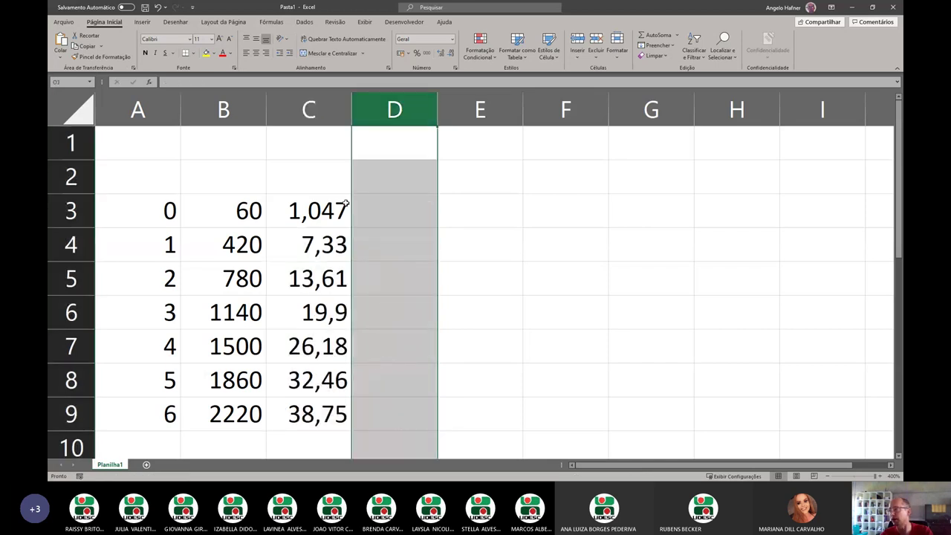
double_click(327, 289)
key(Escape)
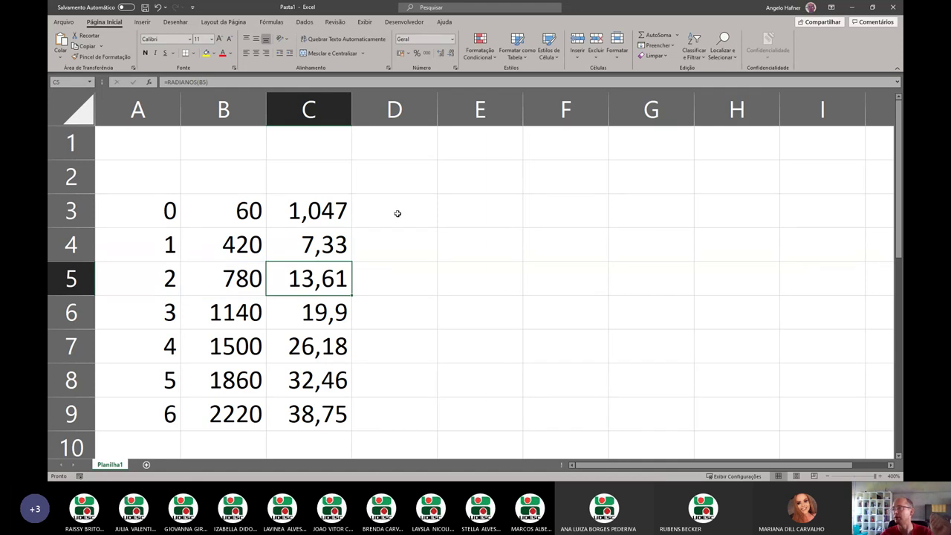
Enter the heading sin in D2 above the empty column beside the radians.
click(405, 178)
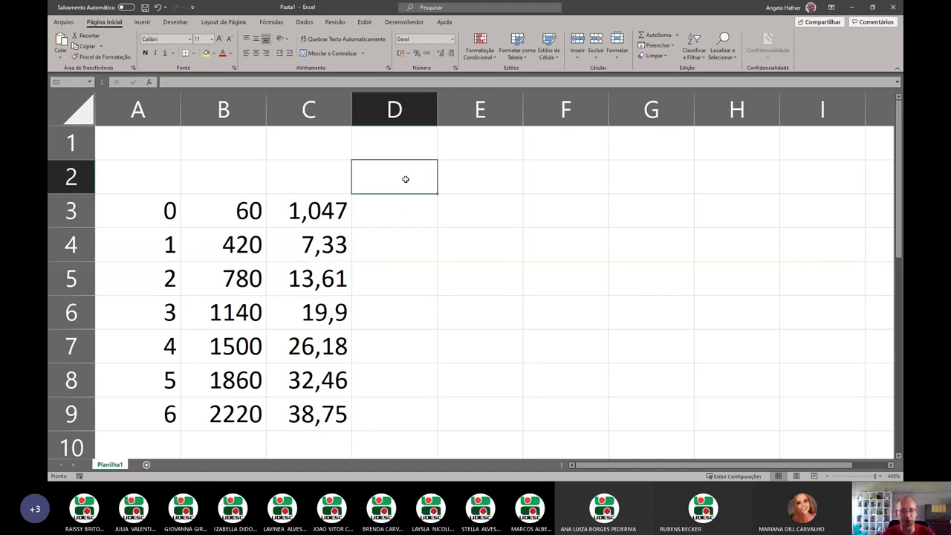
text(sin)
key(Return)
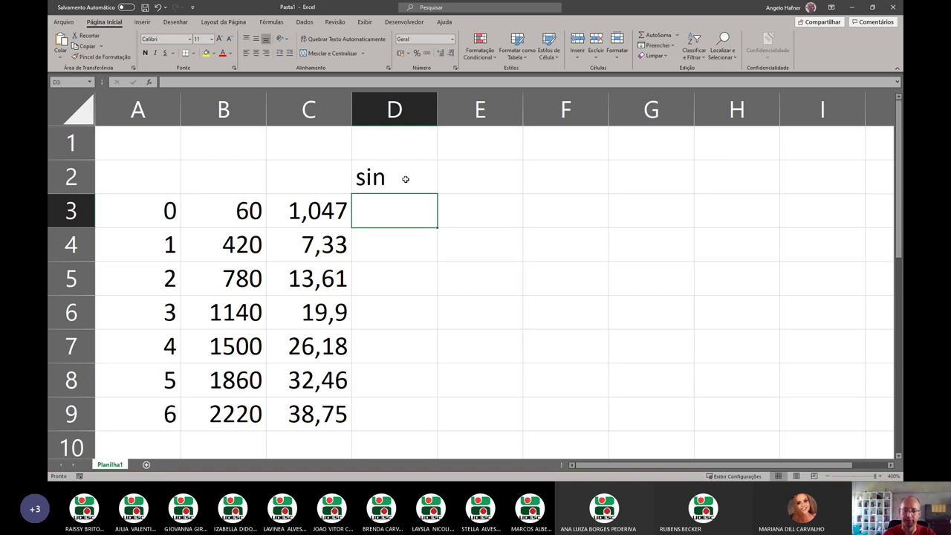
Calculate the sine of the radian value in C3 in cell D3 with the SEN function.
text(=se)
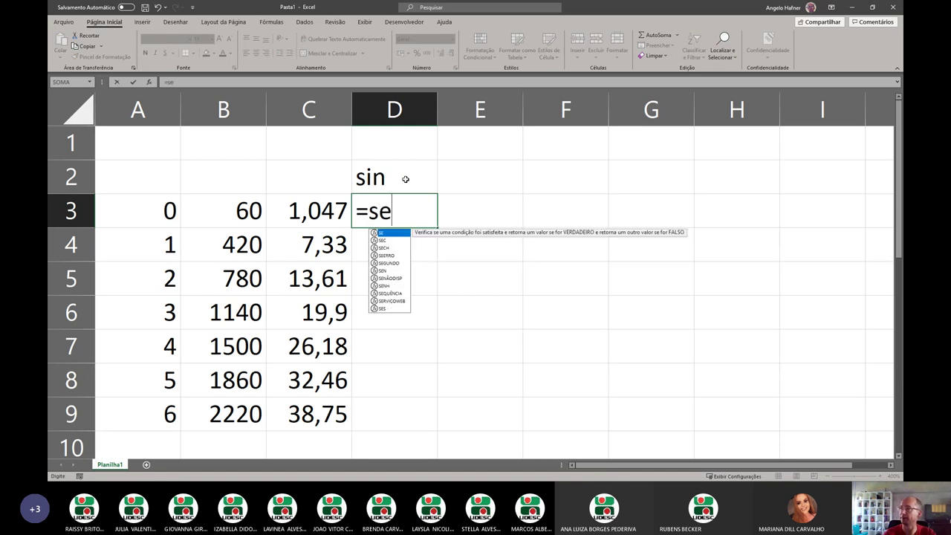
key(Tab)
key(BackSpace)
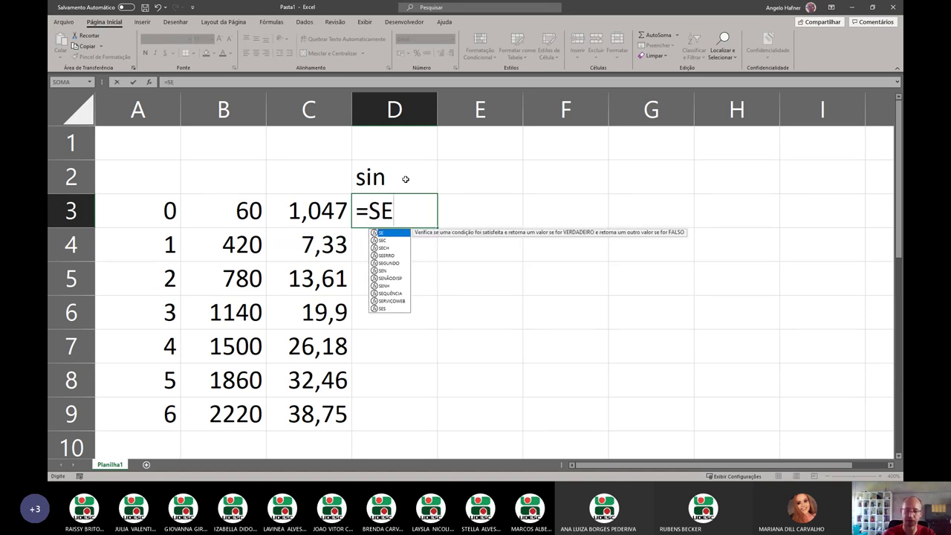
text(n)
key(Tab)
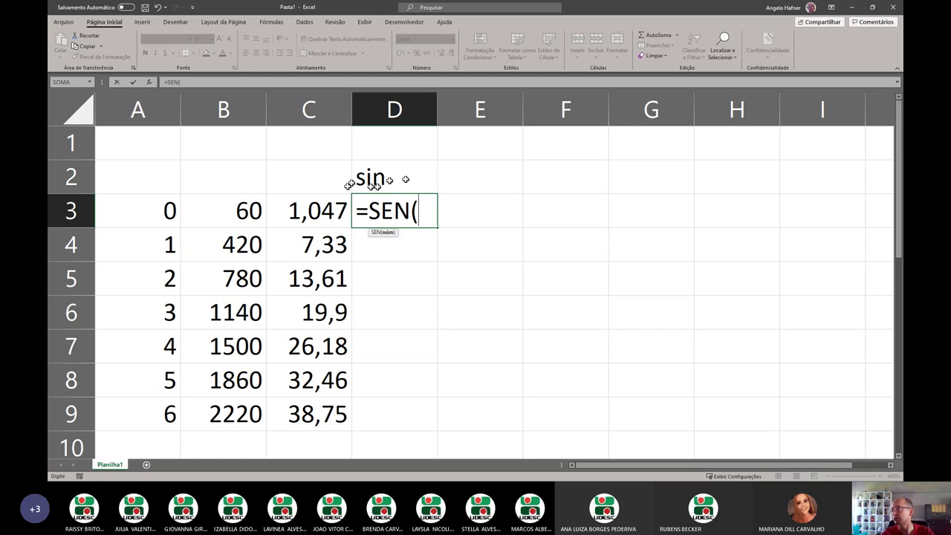
click(327, 211)
key(Return)
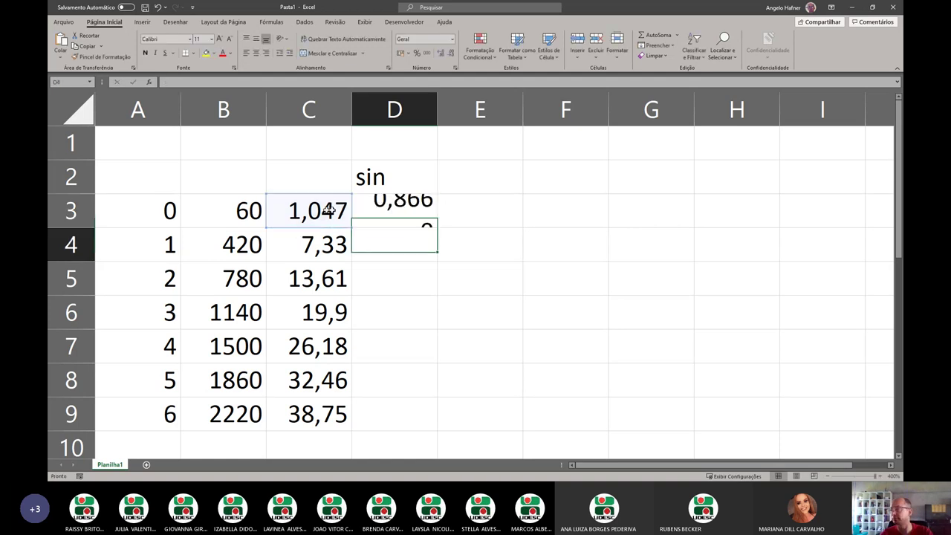
Fill the sine formula from D3 down to D9, and select B3:B9 together with D3:D9 to compare angles and sines.
click(405, 214)
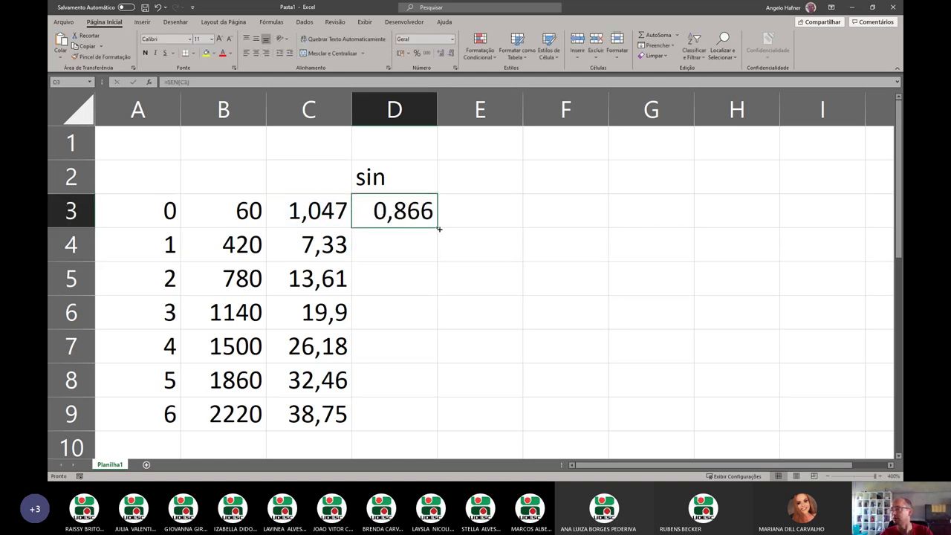
drag(439, 229, 438, 425)
drag(403, 210, 409, 402)
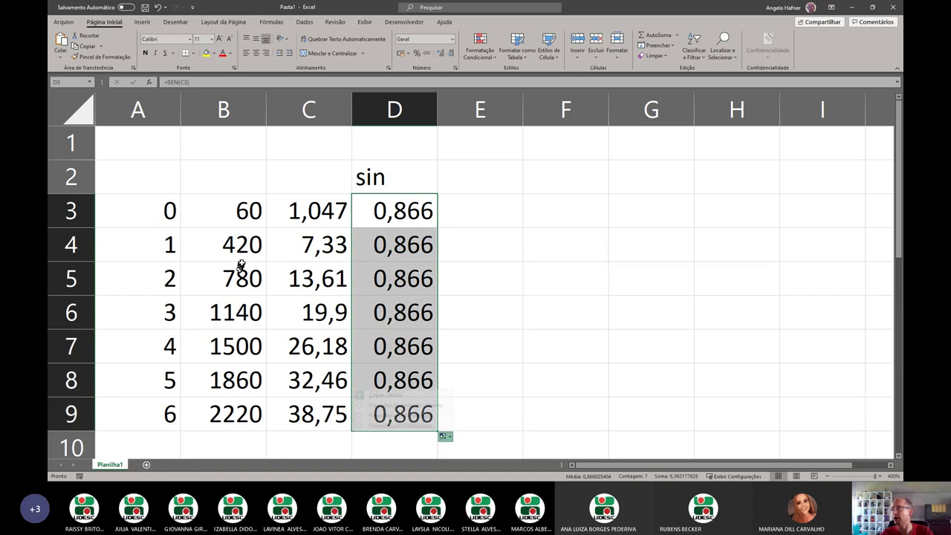
drag(250, 208, 244, 401)
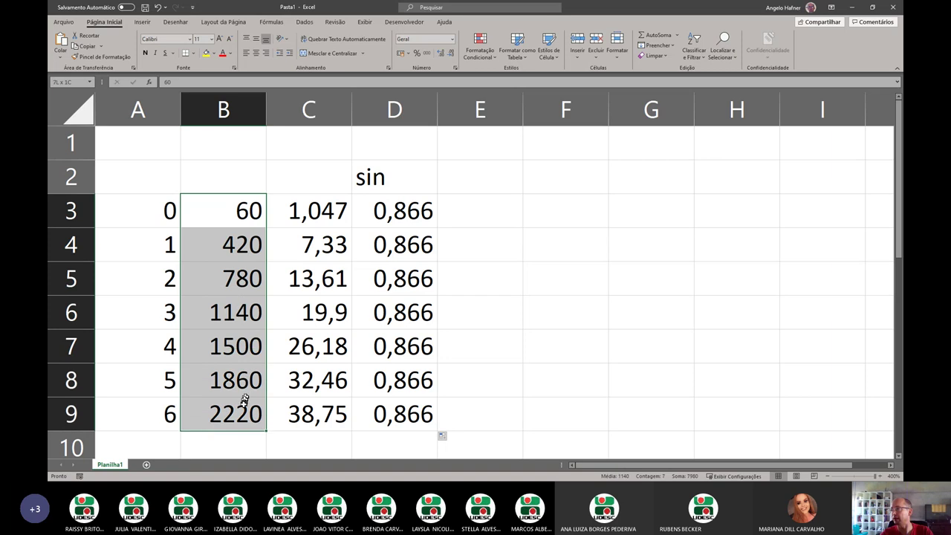
ctrl+drag(402, 214, 410, 401)
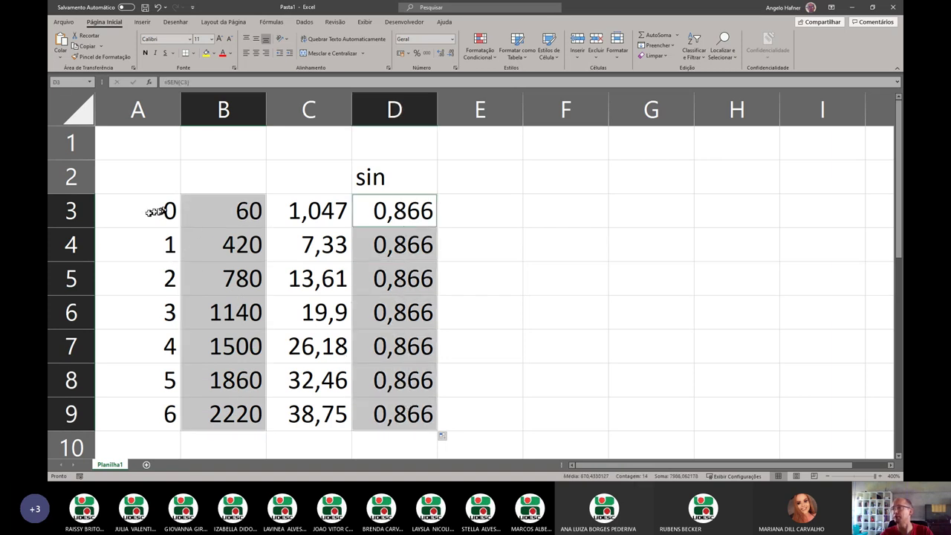
Convert the range A3:D9 into a table, leaving the option for existing headers off.
drag(154, 212, 424, 401)
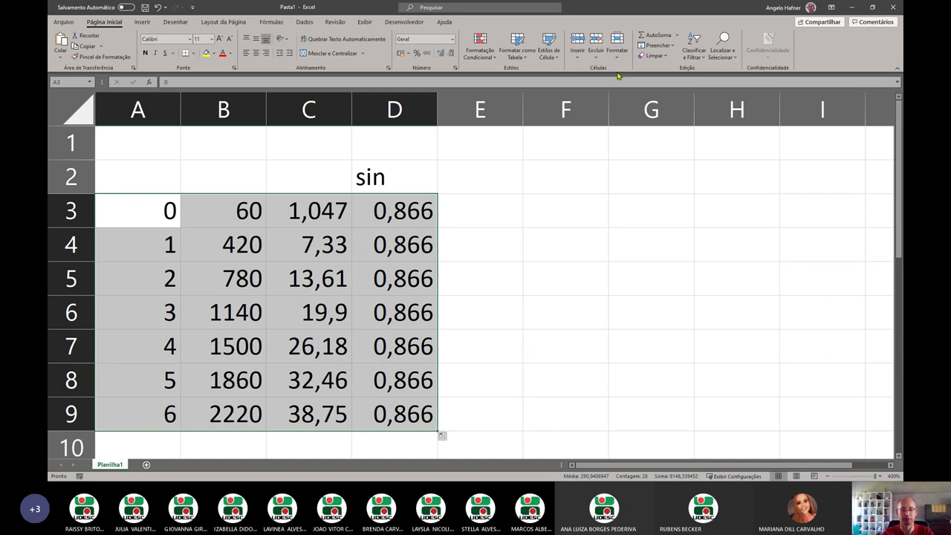
key(ctrl+t)
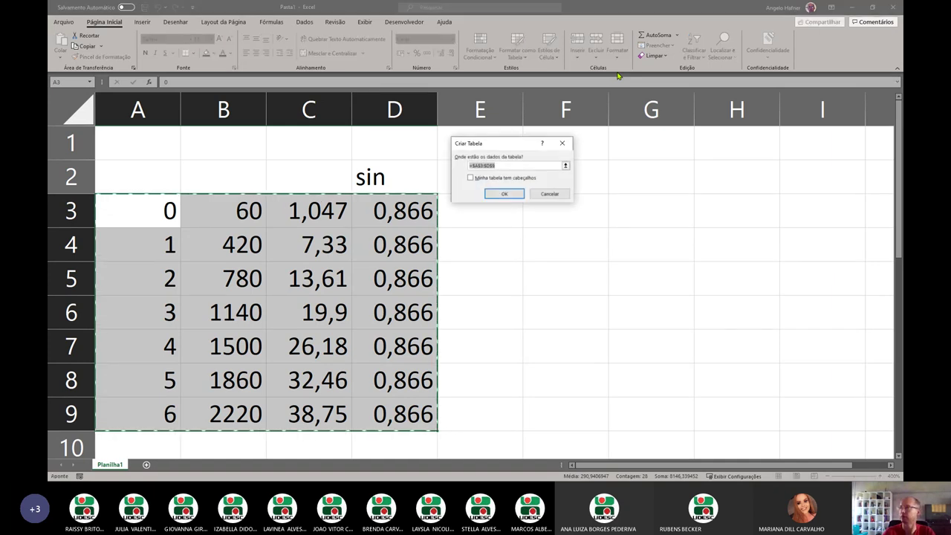
click(504, 194)
scroll(539, 242, down, 1)
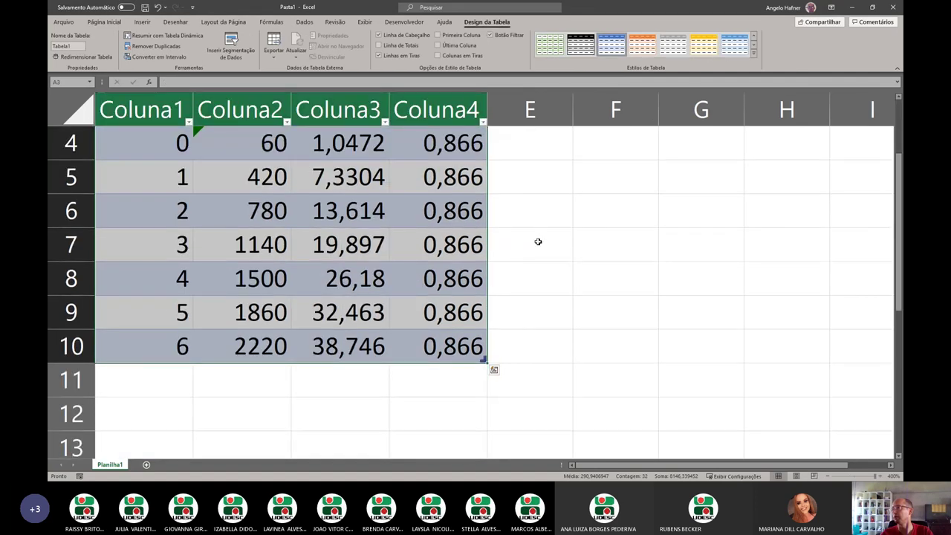
scroll(538, 241, up, 1)
click(538, 241)
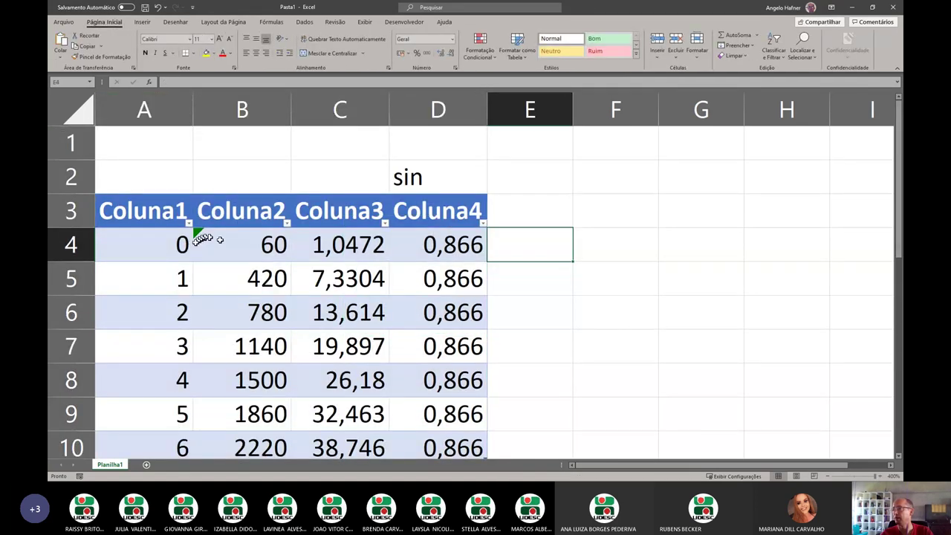
Narrow columns A and C of the table so the angles and sines sit close together.
click(897, 455)
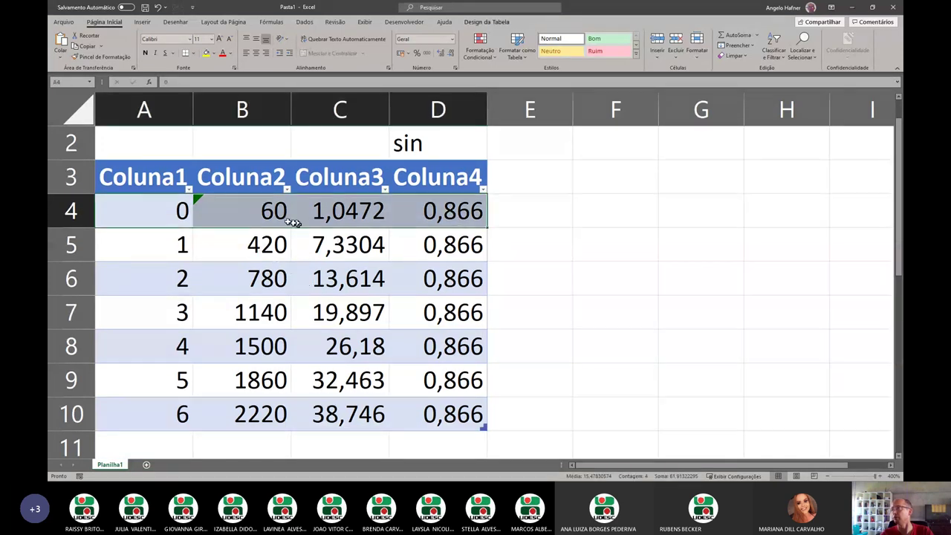
click(269, 211)
right_click(144, 110)
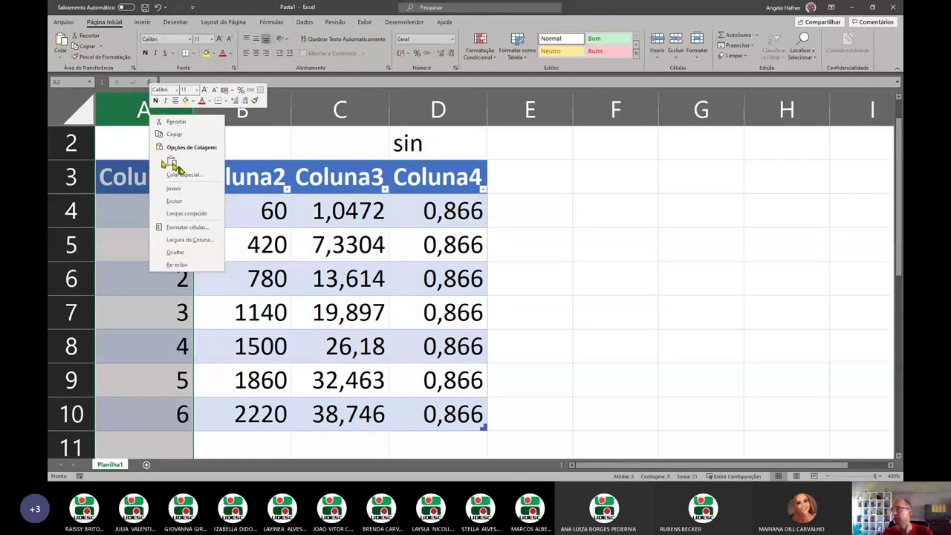
key(Escape)
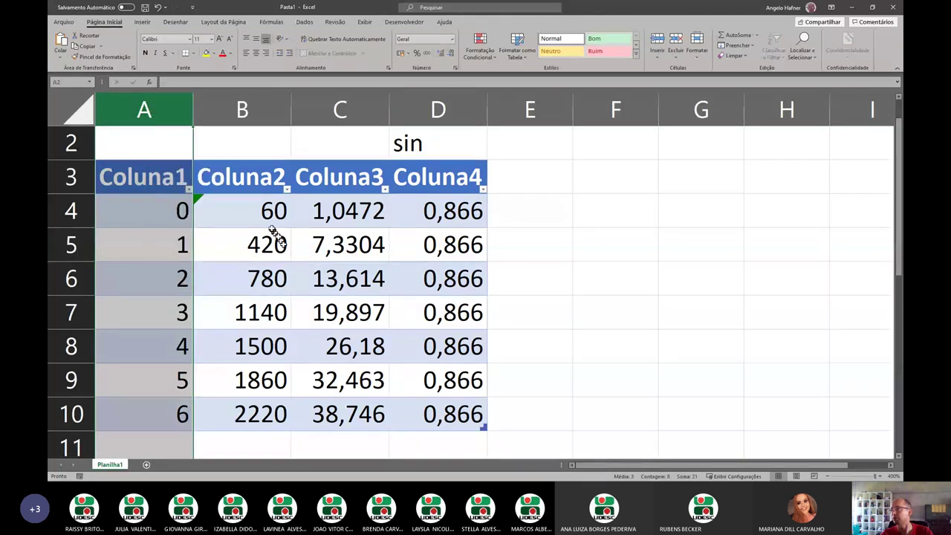
right_click(136, 121)
key(Escape)
drag(194, 110, 117, 110)
click(259, 179)
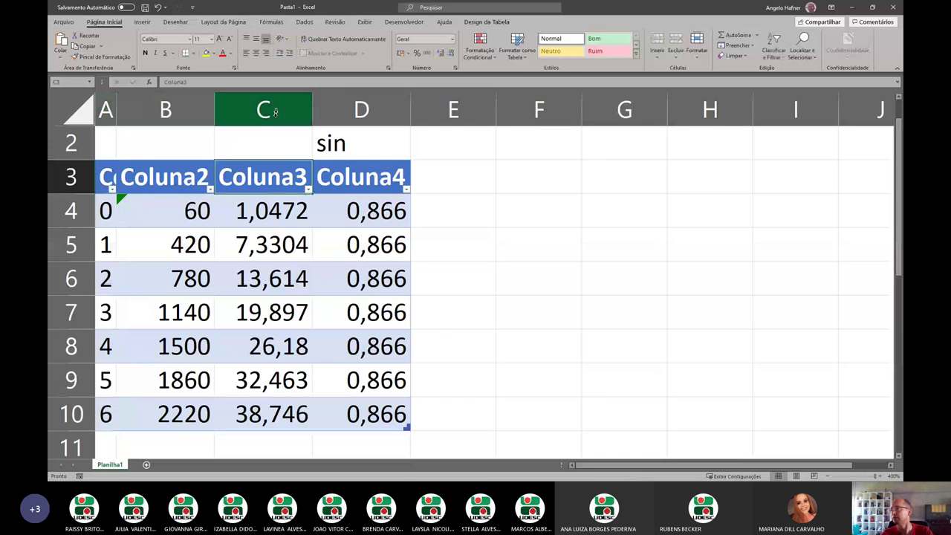
drag(300, 108, 245, 115)
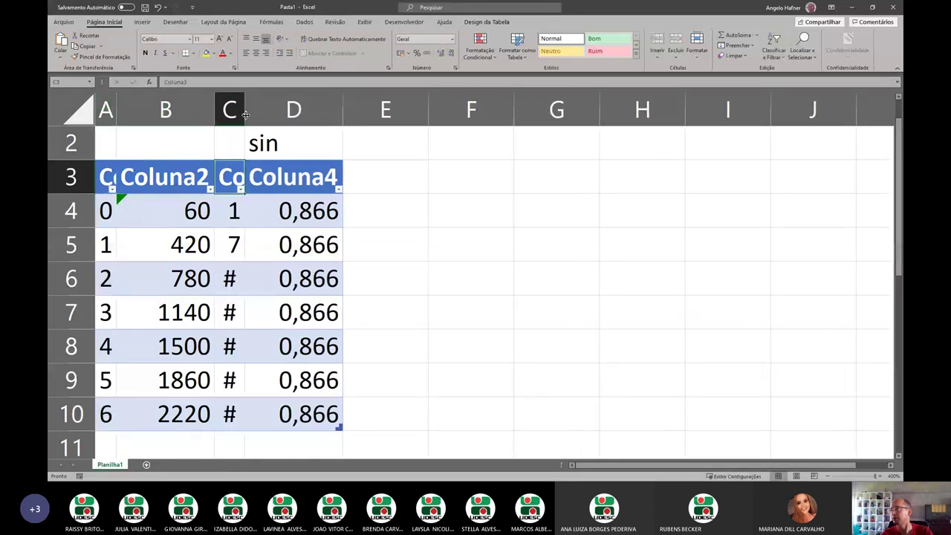
Make the angle column B and the sine column D bold.
click(178, 213)
click(286, 205)
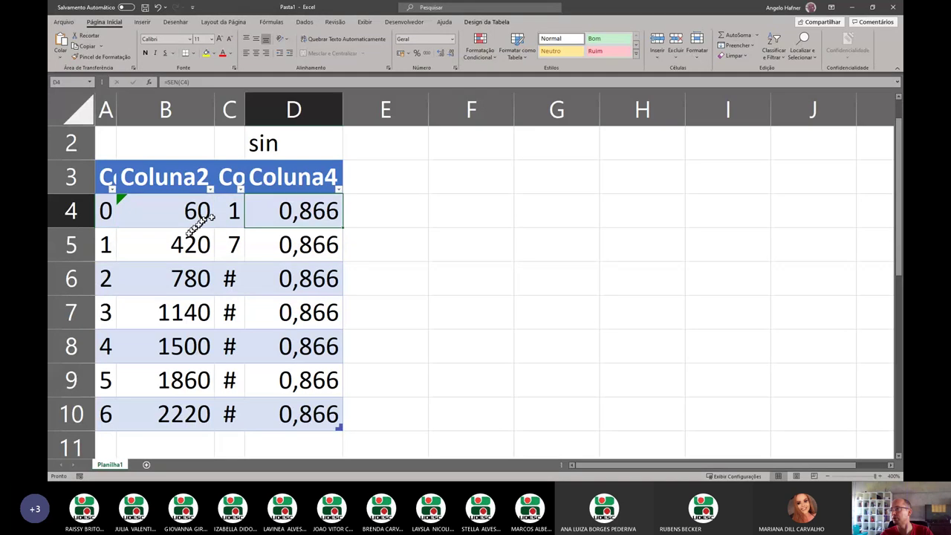
click(182, 242)
click(275, 239)
click(166, 109)
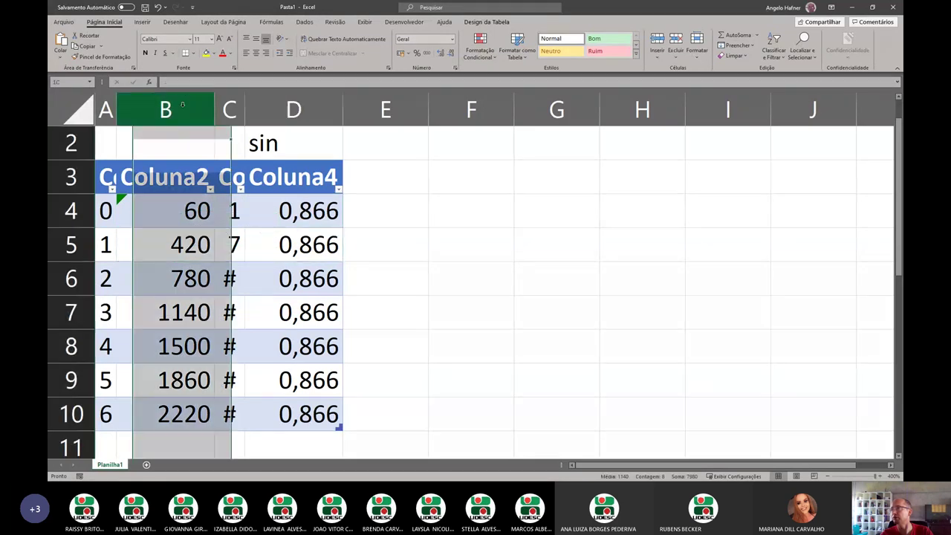
ctrl+click(294, 109)
click(145, 53)
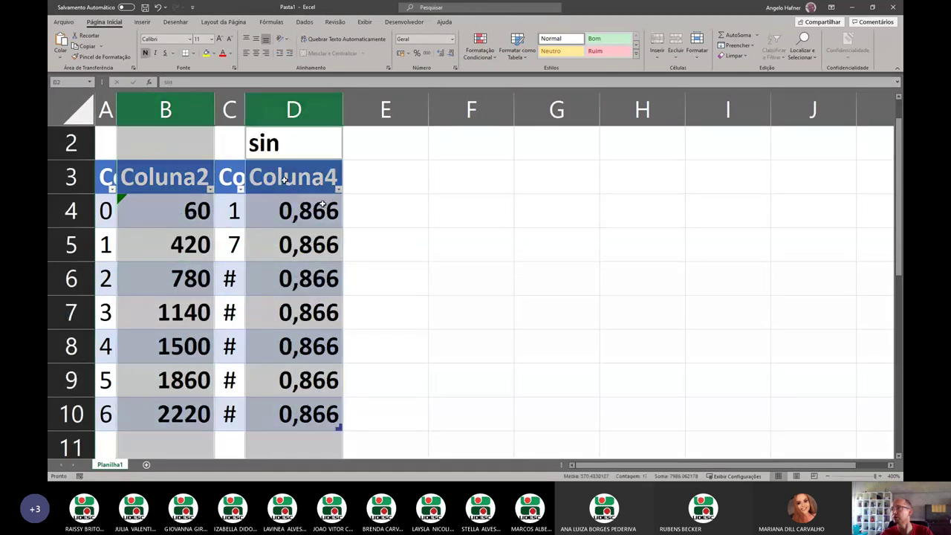
click(412, 252)
click(402, 220)
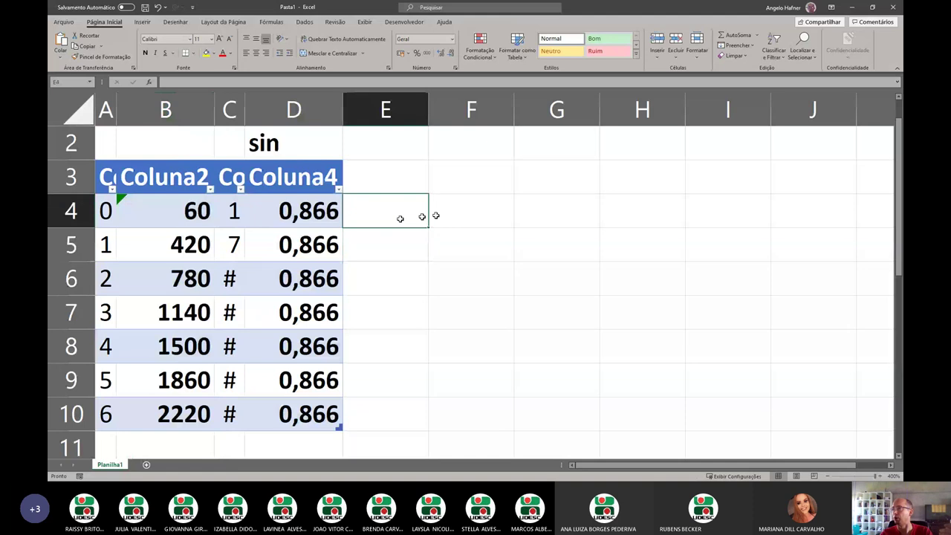
Calculate the arcsine of the sine value in D4 in cell F4 with the ASEN function.
click(501, 214)
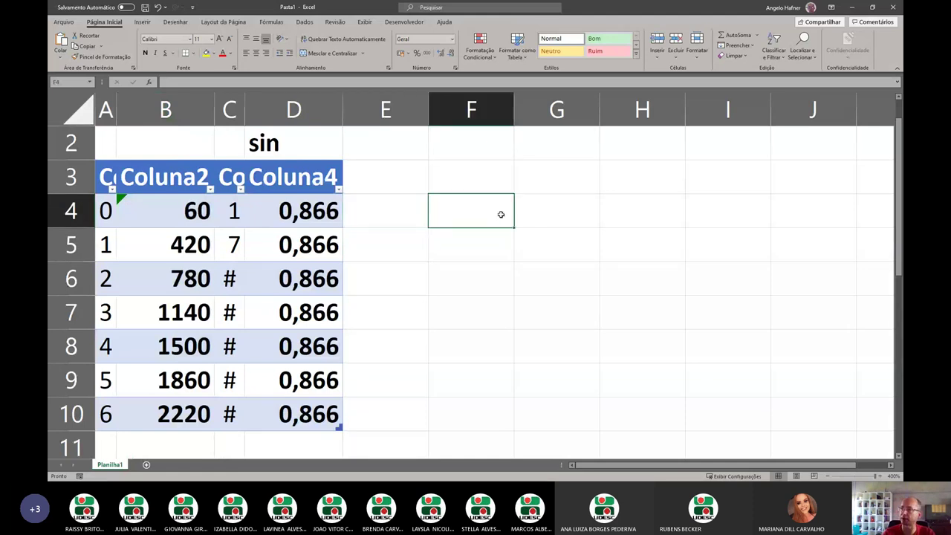
text(=)
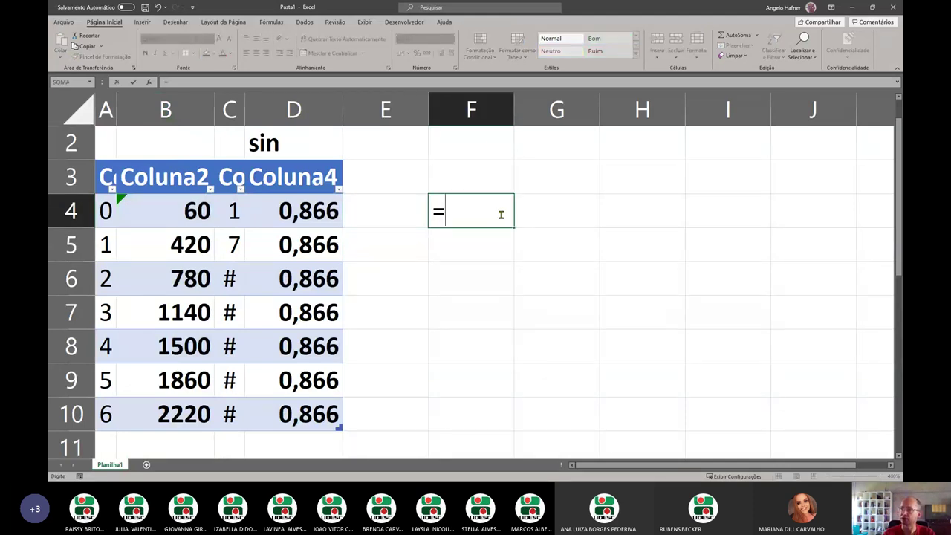
text(ac)
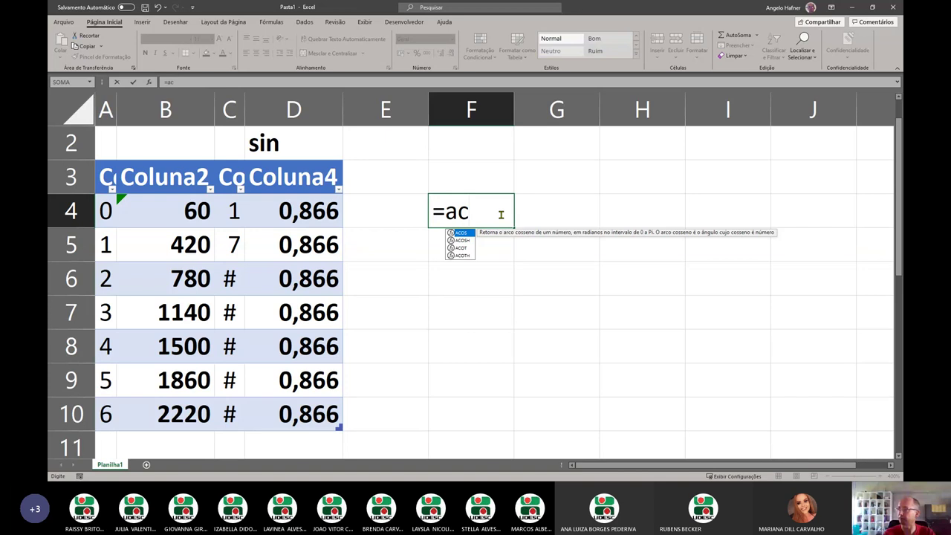
key(BackSpace)
text(se)
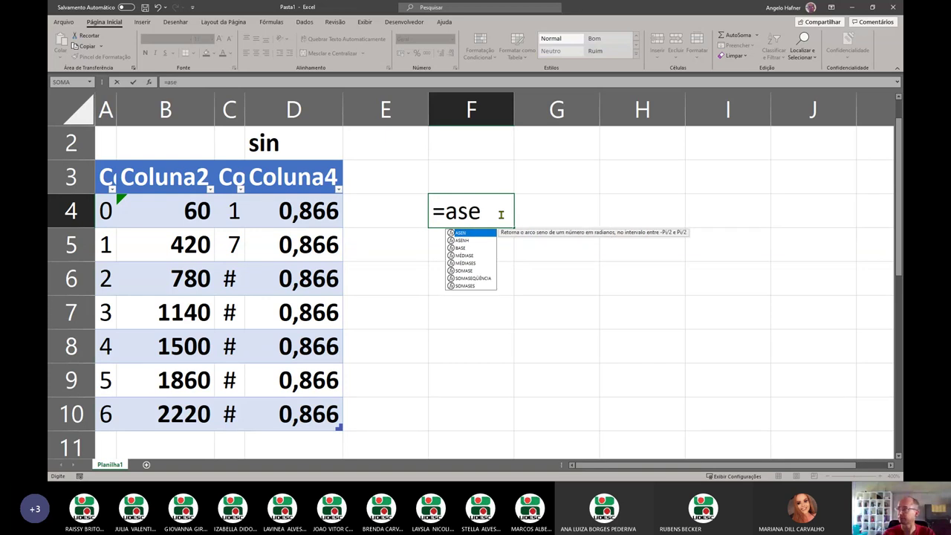
key(Tab)
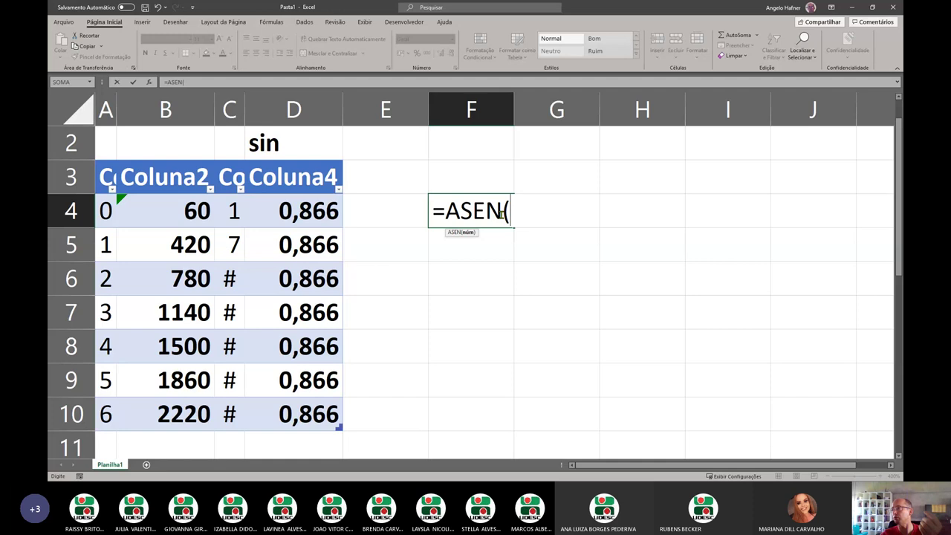
click(307, 211)
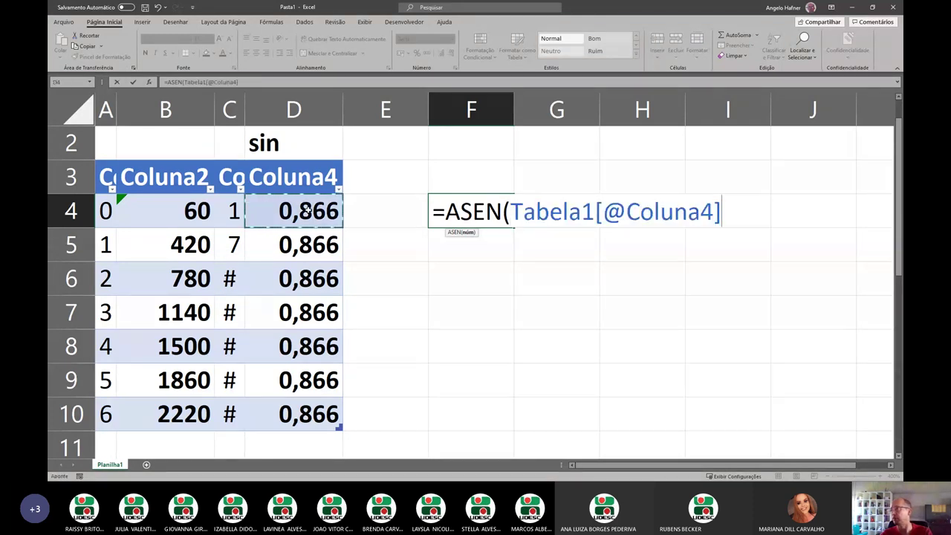
key(Return)
click(486, 220)
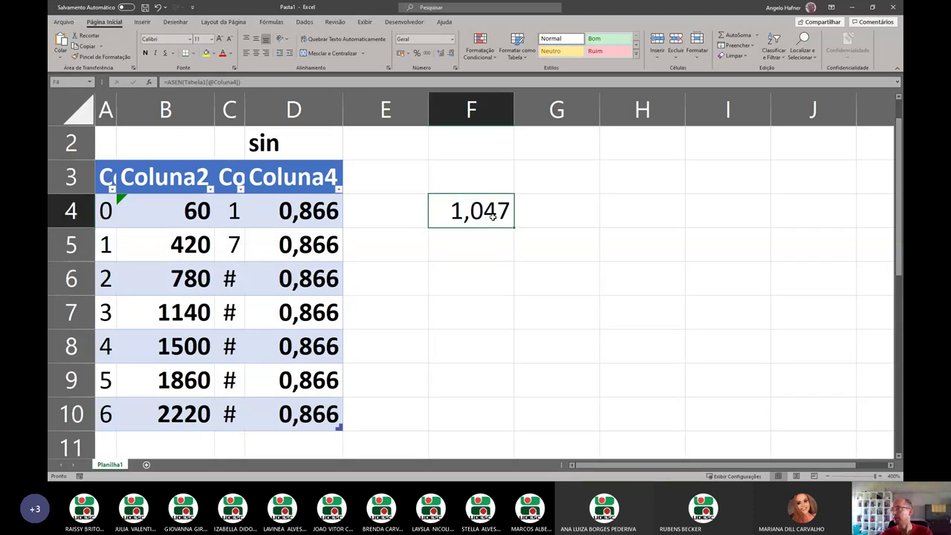
Convert the radian value in F4 to degrees in cell G4 with the GRAUS function.
click(551, 215)
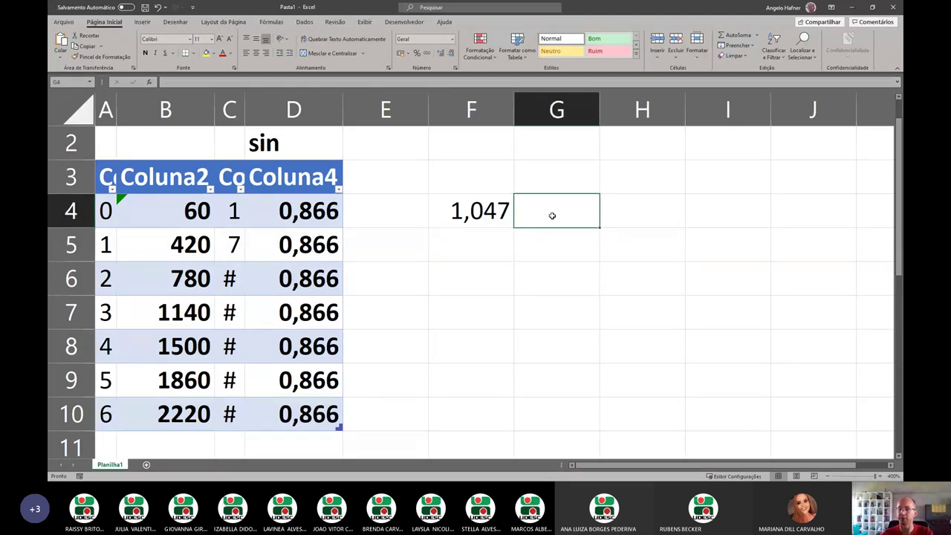
text(=graus)
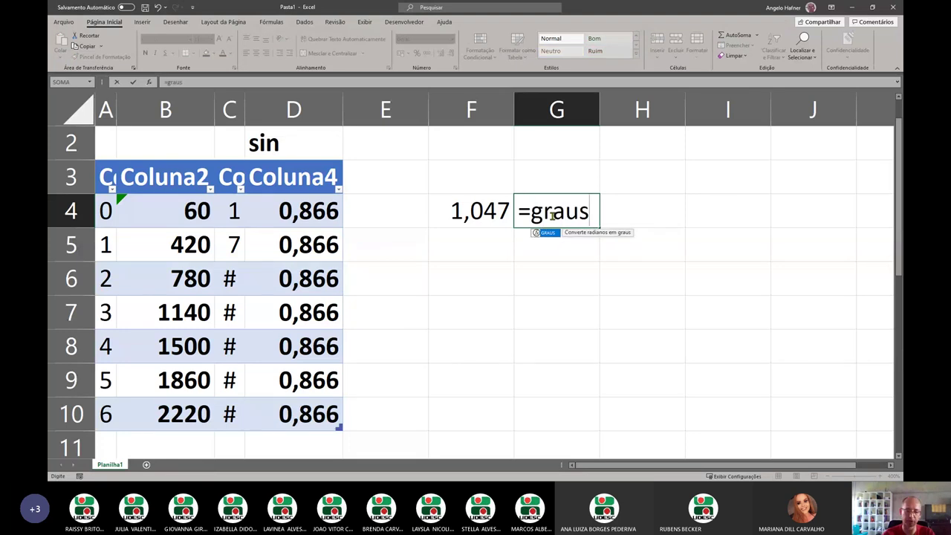
text(()
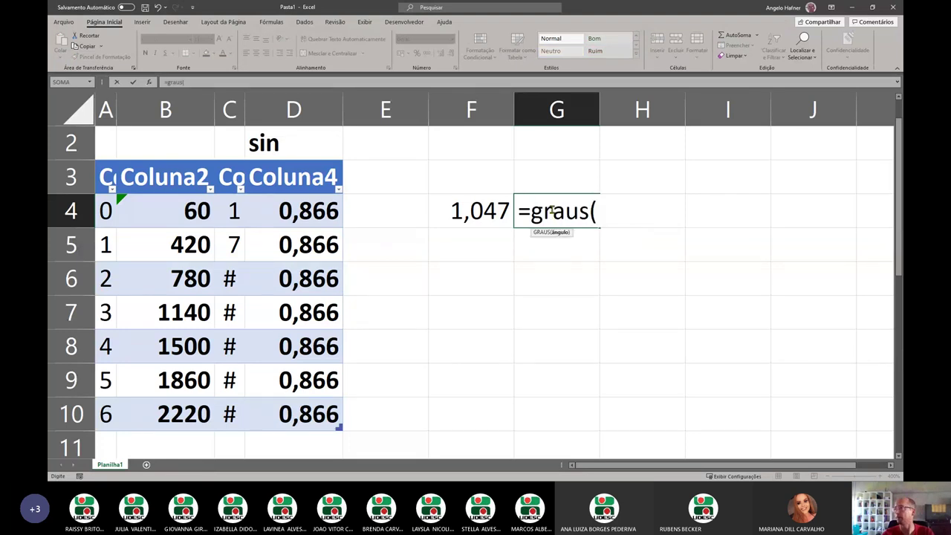
click(479, 212)
key(Return)
key(Up)
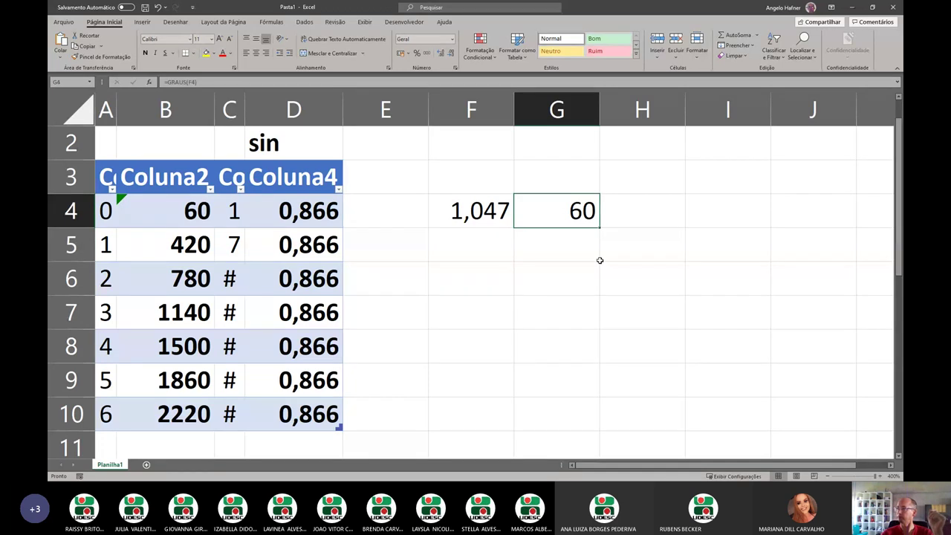
Fill the arcsine and degree formulas from F4:G4 down to row 10.
click(178, 213)
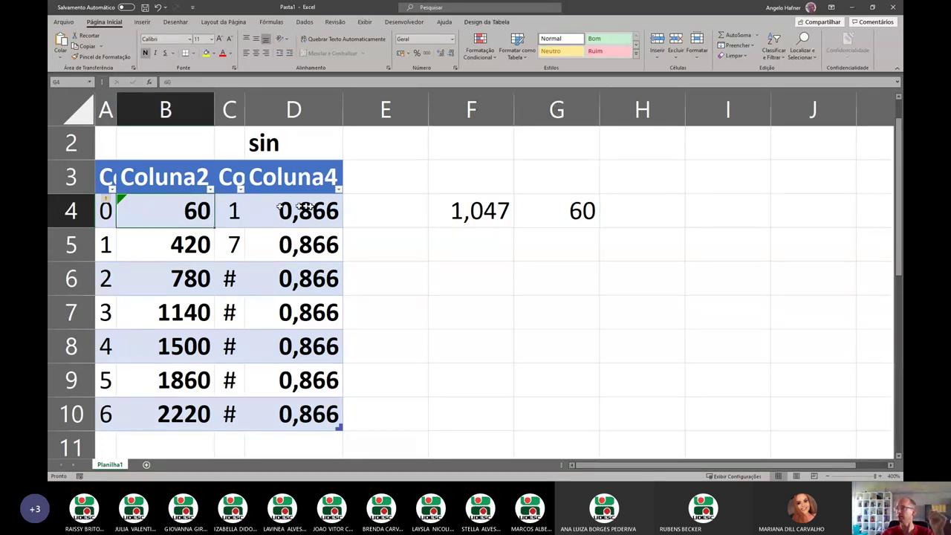
click(309, 207)
drag(479, 212, 552, 210)
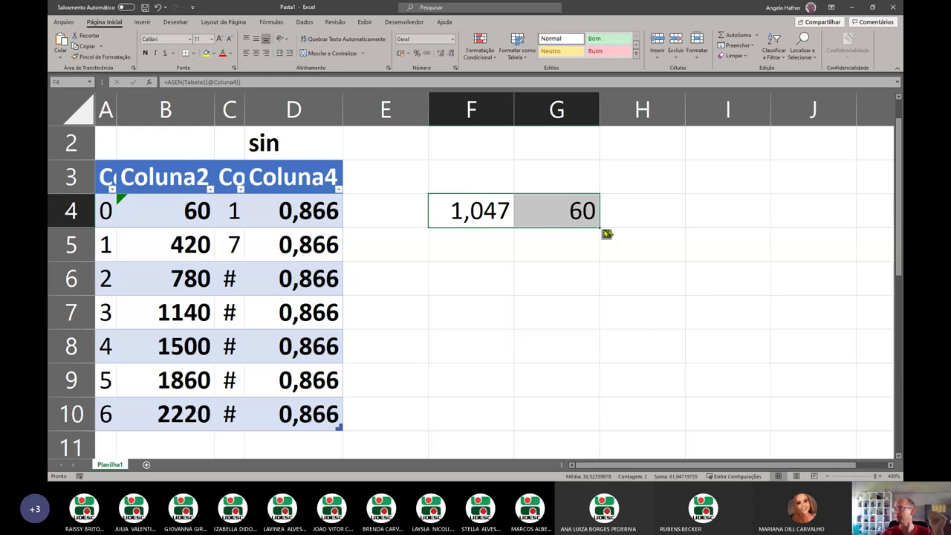
drag(601, 229, 607, 434)
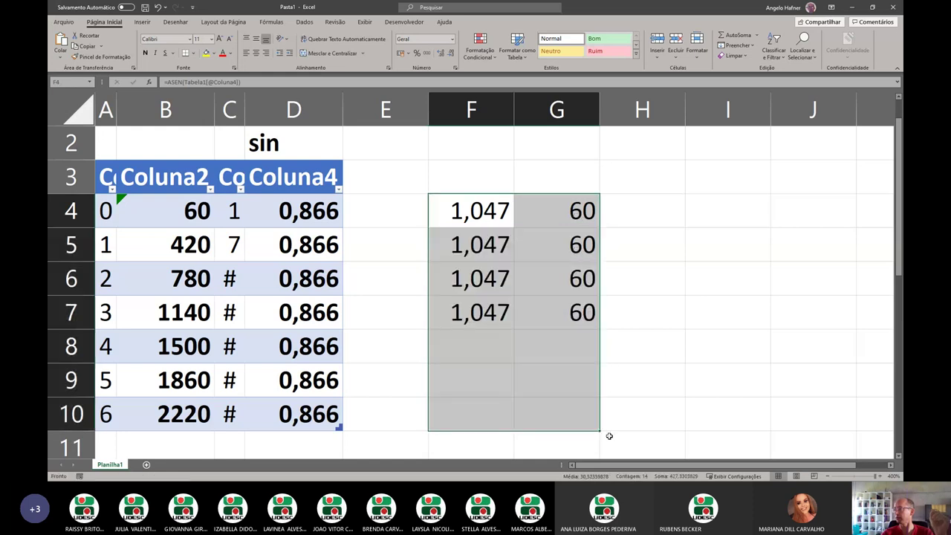
click(474, 247)
click(192, 244)
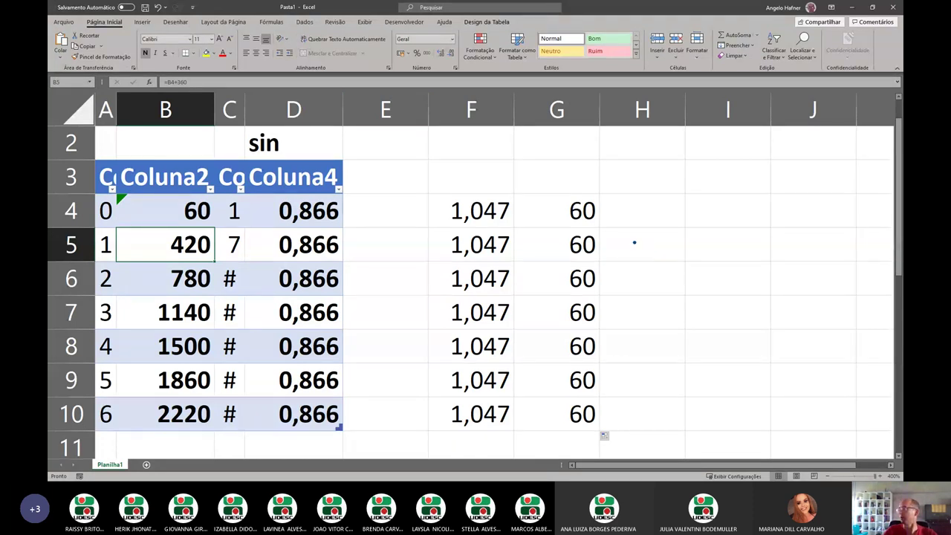
Draw a blue ink mapping diagram over columns H to J: two ovals with two arrows running from the second oval to one dot in the first.
mouse_move(634, 242)
mouse_down()
mouse_move(666, 295)
mouse_move(653, 214)
mouse_move(631, 260)
mouse_up()
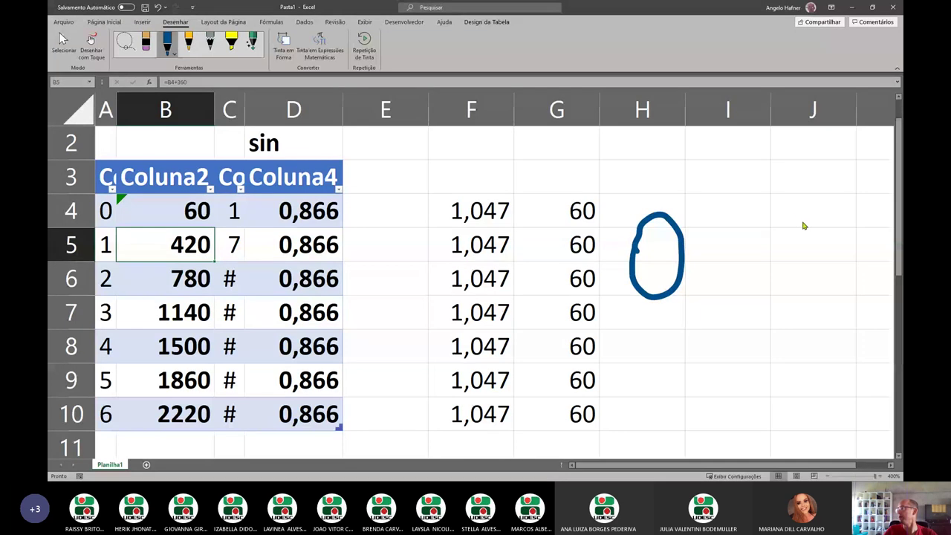
mouse_move(793, 221)
mouse_down()
mouse_move(773, 251)
mouse_move(817, 215)
mouse_move(789, 212)
mouse_up()
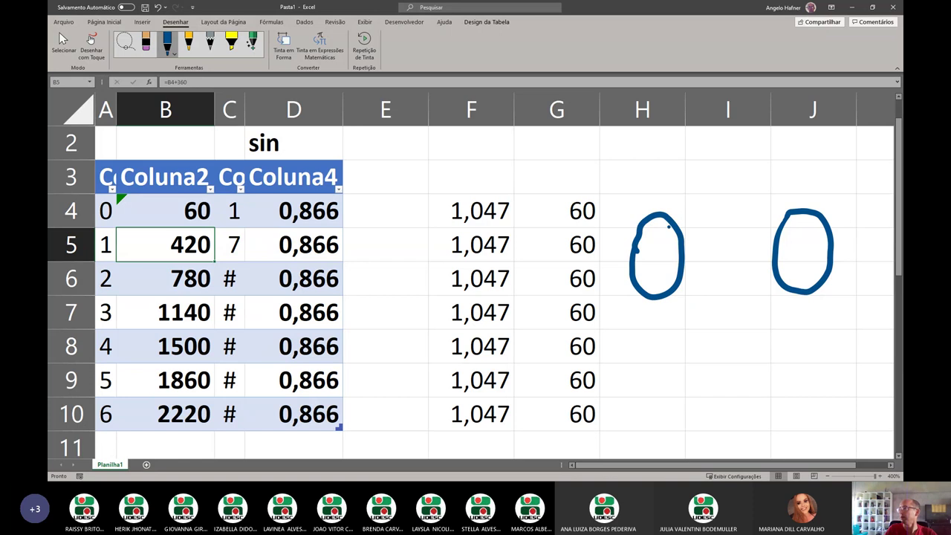
drag(652, 250, 662, 257)
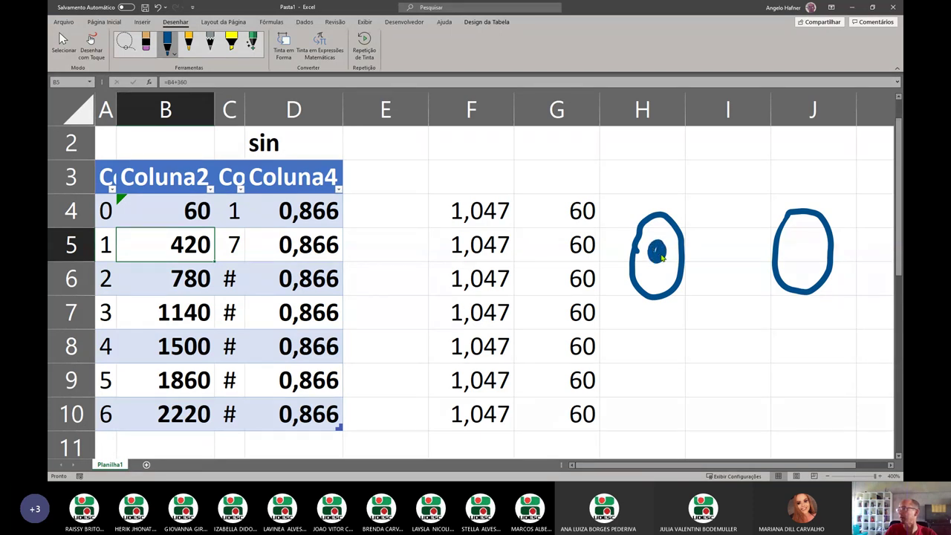
mouse_move(807, 237)
mouse_down()
mouse_move(734, 231)
mouse_move(665, 251)
mouse_up()
drag(724, 226, 726, 239)
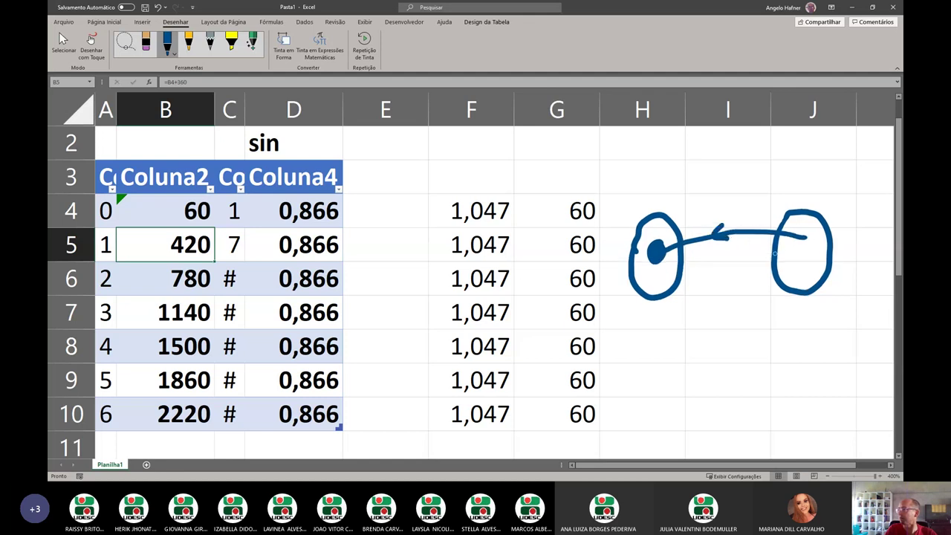
mouse_move(802, 260)
mouse_down()
mouse_move(690, 272)
mouse_move(666, 256)
mouse_up()
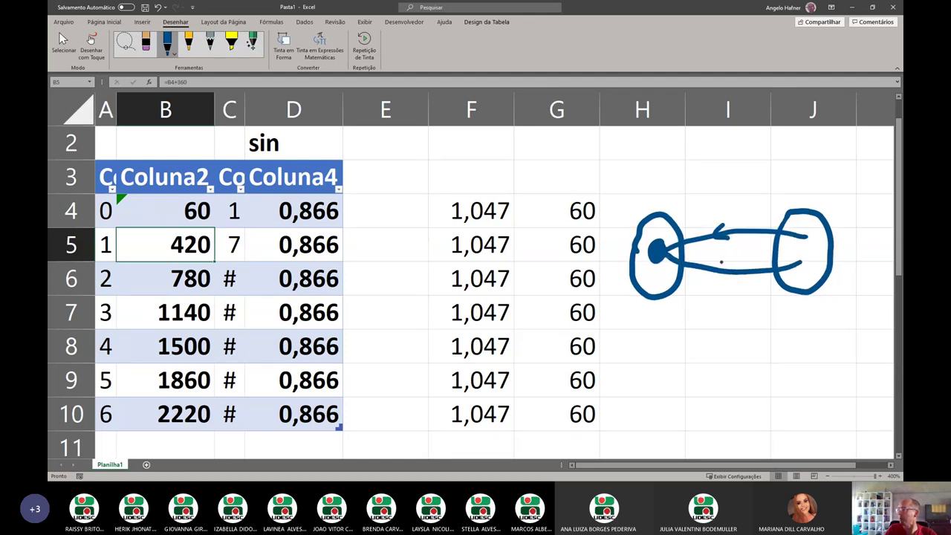
drag(725, 260, 725, 276)
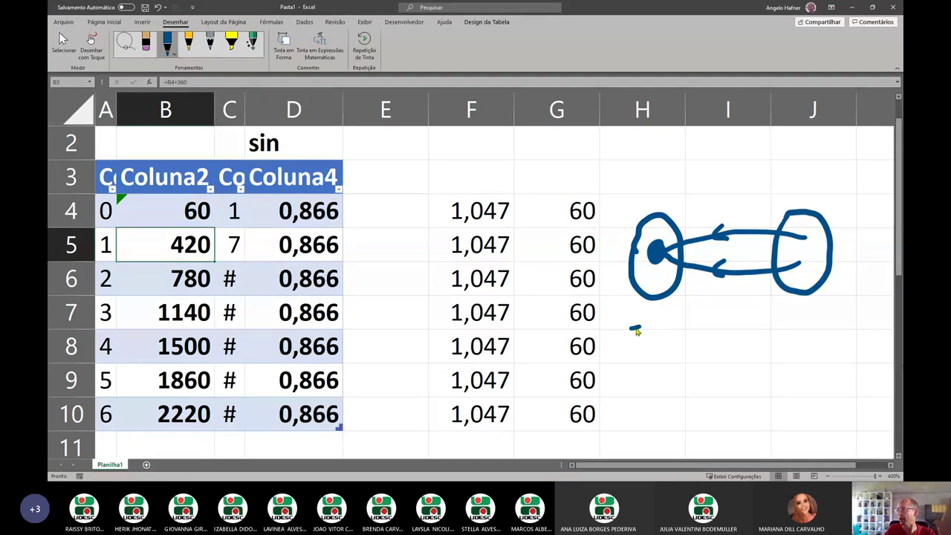
Handwrite the interval [-90°, +90°] below the mapping diagram and circle the degree values in G4:G10.
mouse_move(640, 327)
mouse_down()
mouse_move(624, 365)
mouse_move(643, 375)
mouse_up()
mouse_move(667, 343)
mouse_down()
mouse_move(661, 359)
mouse_move(679, 345)
mouse_move(694, 361)
mouse_move(718, 346)
mouse_up()
mouse_move(710, 334)
mouse_down()
mouse_move(711, 358)
mouse_move(746, 337)
mouse_move(770, 357)
mouse_move(767, 331)
mouse_up()
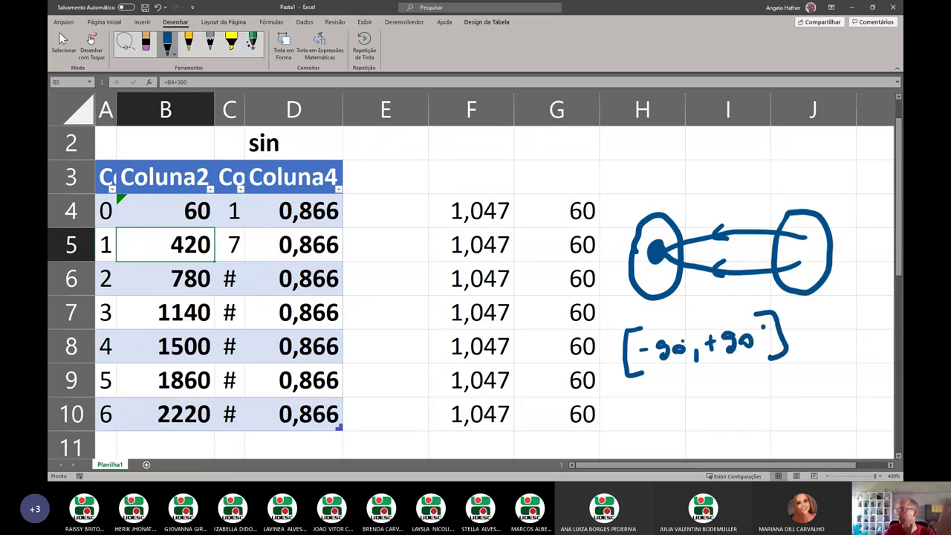
drag(683, 338, 688, 342)
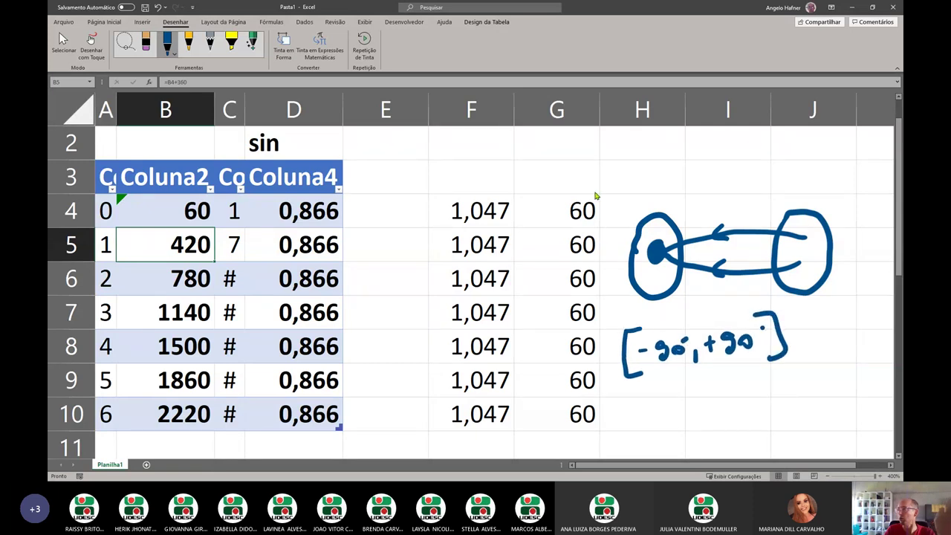
mouse_move(579, 196)
mouse_down()
mouse_move(540, 242)
mouse_move(547, 376)
mouse_move(594, 438)
mouse_move(616, 245)
mouse_move(562, 200)
mouse_up()
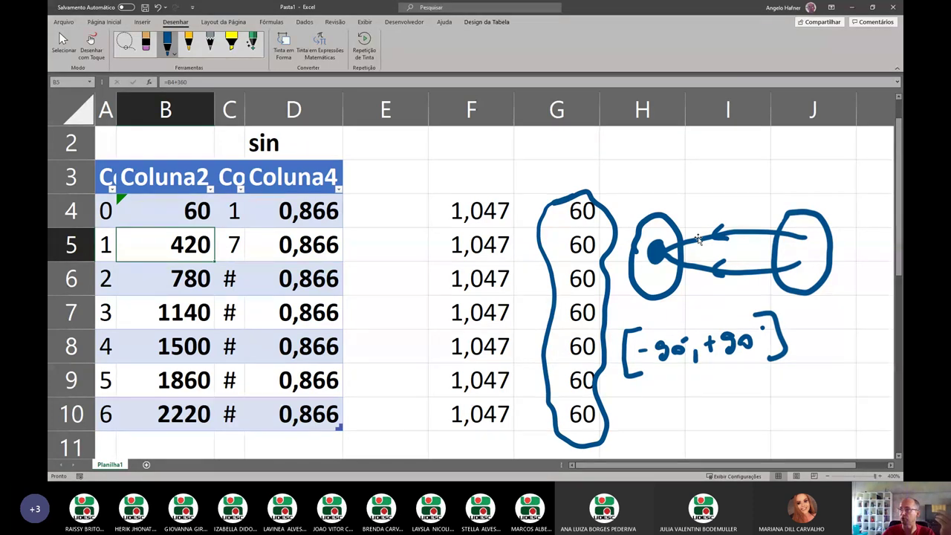
Handwrite the equation sin⁻¹(sin 2220°) = 60° above the circled degree values.
mouse_move(508, 152)
mouse_down()
mouse_move(490, 172)
mouse_move(549, 156)
mouse_move(564, 169)
mouse_move(567, 152)
mouse_move(598, 185)
mouse_up()
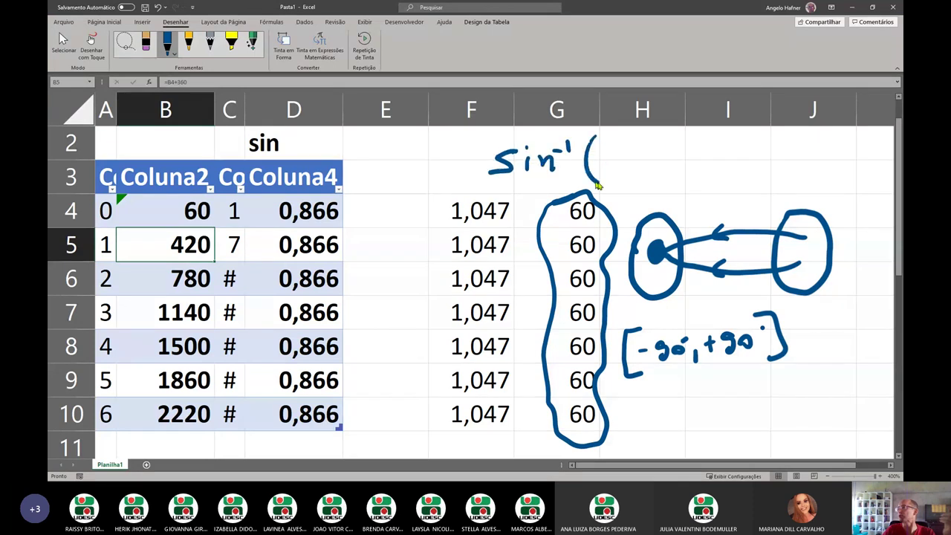
mouse_move(616, 153)
mouse_down()
mouse_move(628, 170)
mouse_move(600, 172)
mouse_move(636, 161)
mouse_move(642, 171)
mouse_up()
key(ctrl+z)
click(621, 151)
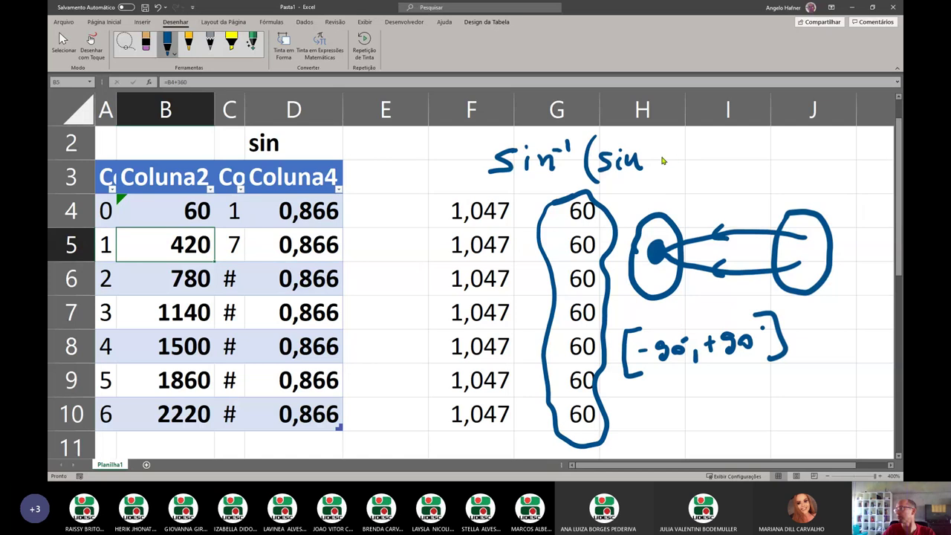
mouse_move(659, 154)
mouse_down()
mouse_move(671, 170)
mouse_move(687, 171)
mouse_up()
drag(689, 153, 701, 170)
drag(706, 152, 711, 177)
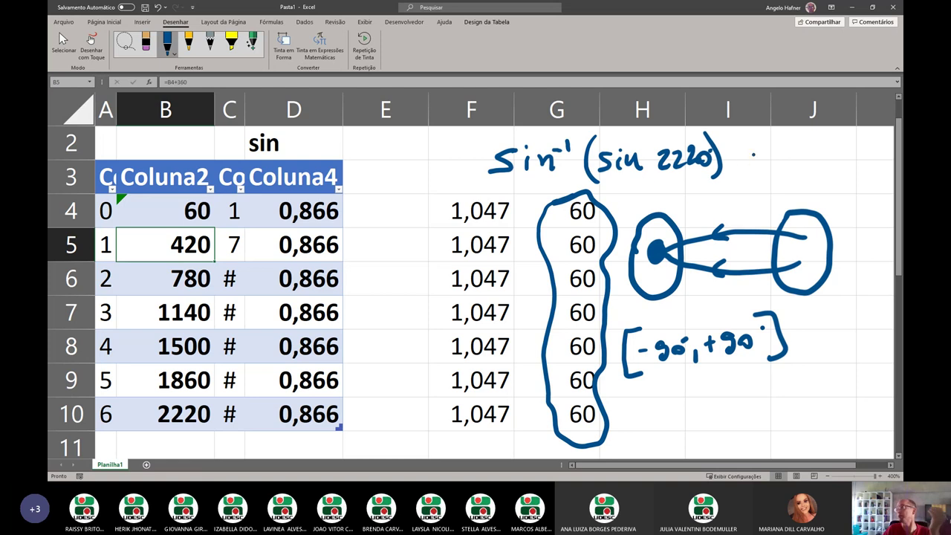
drag(734, 161, 754, 151)
mouse_move(783, 146)
mouse_down()
mouse_move(765, 159)
mouse_move(790, 145)
mouse_up()
click(809, 134)
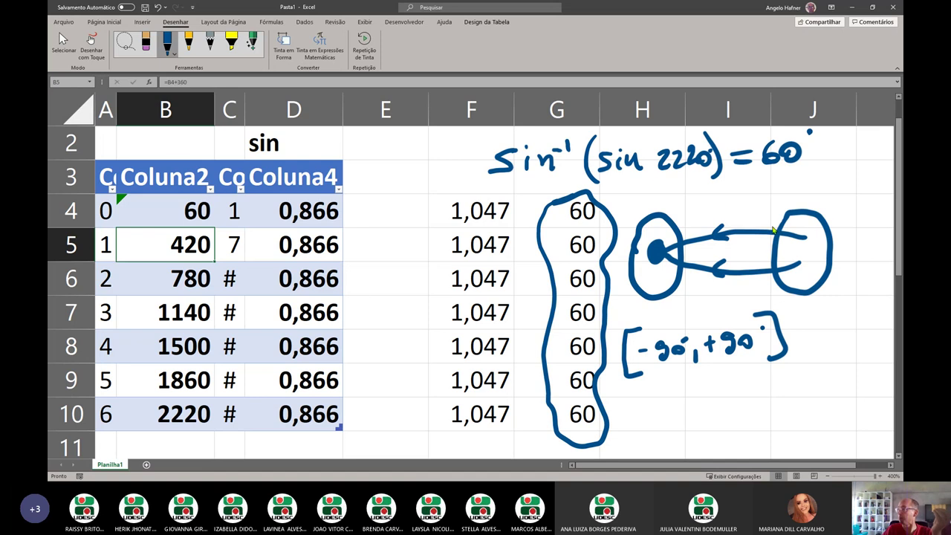